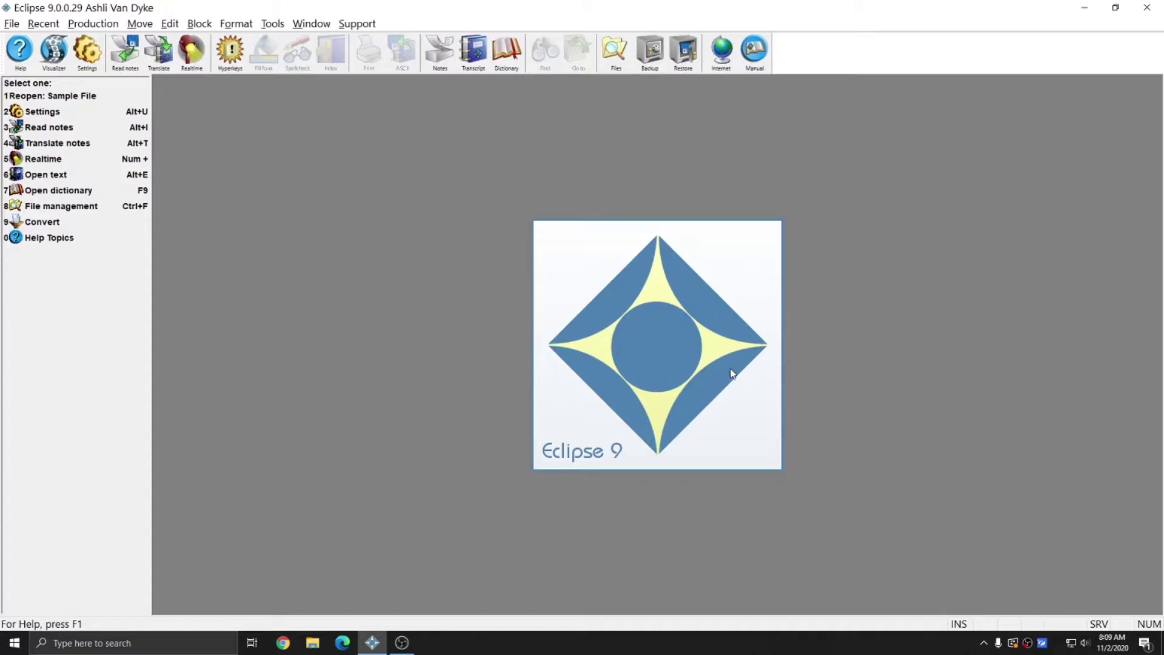
Start a Tools > Backup of the main dictionary and the first user settings .ini file
click(272, 24)
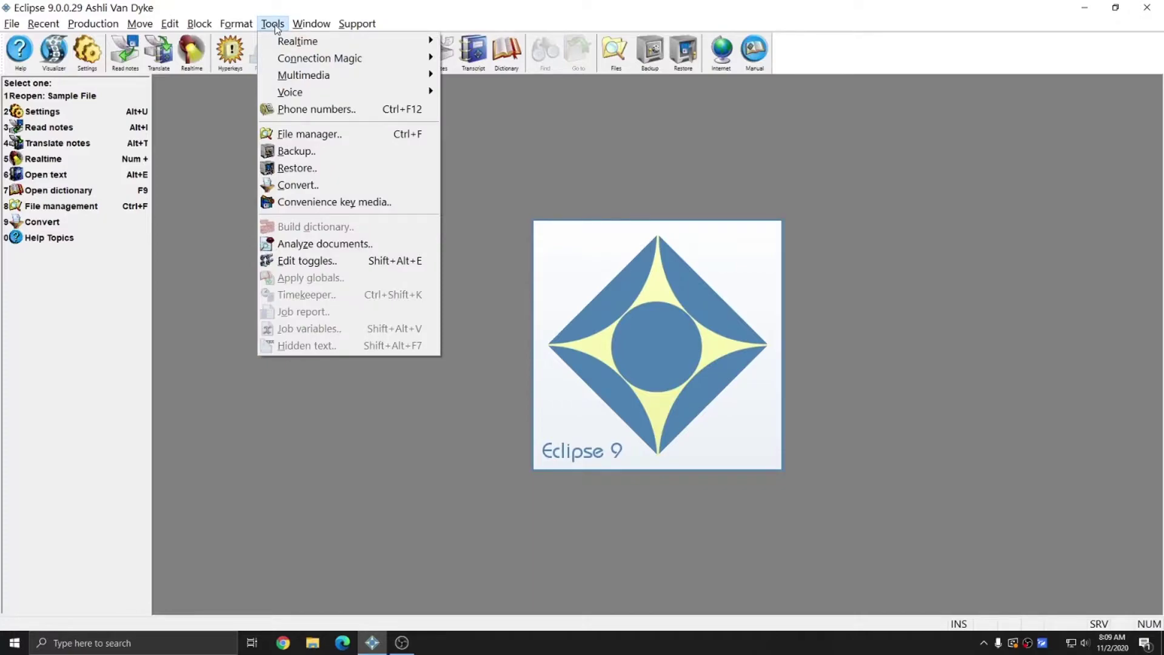
click(332, 152)
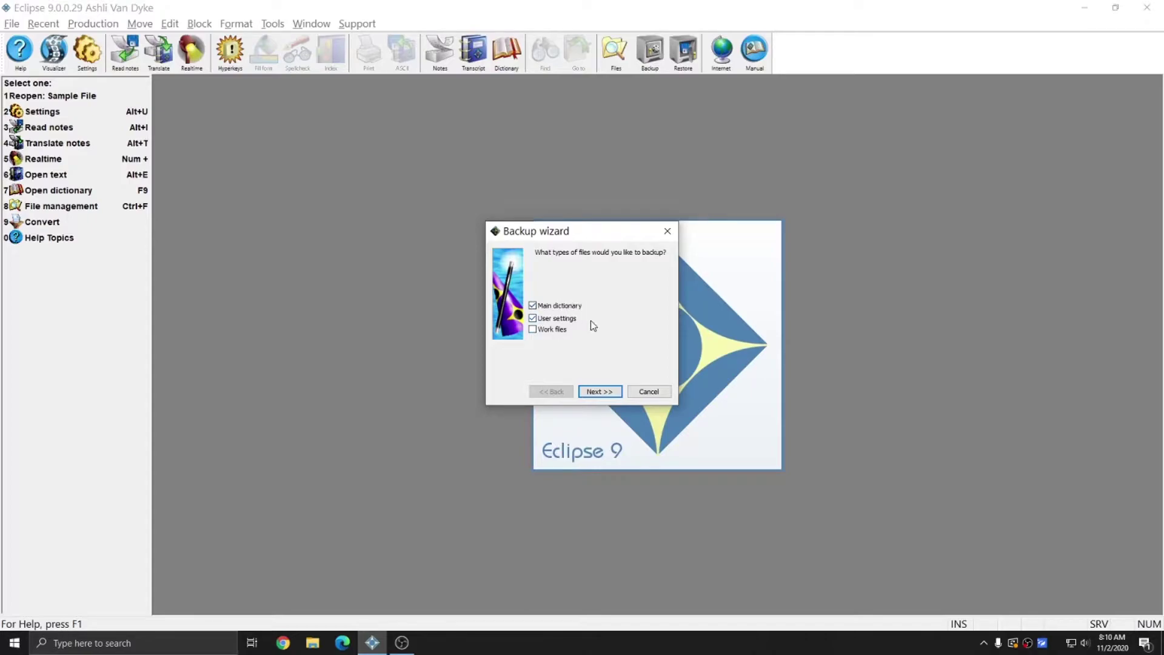
click(598, 390)
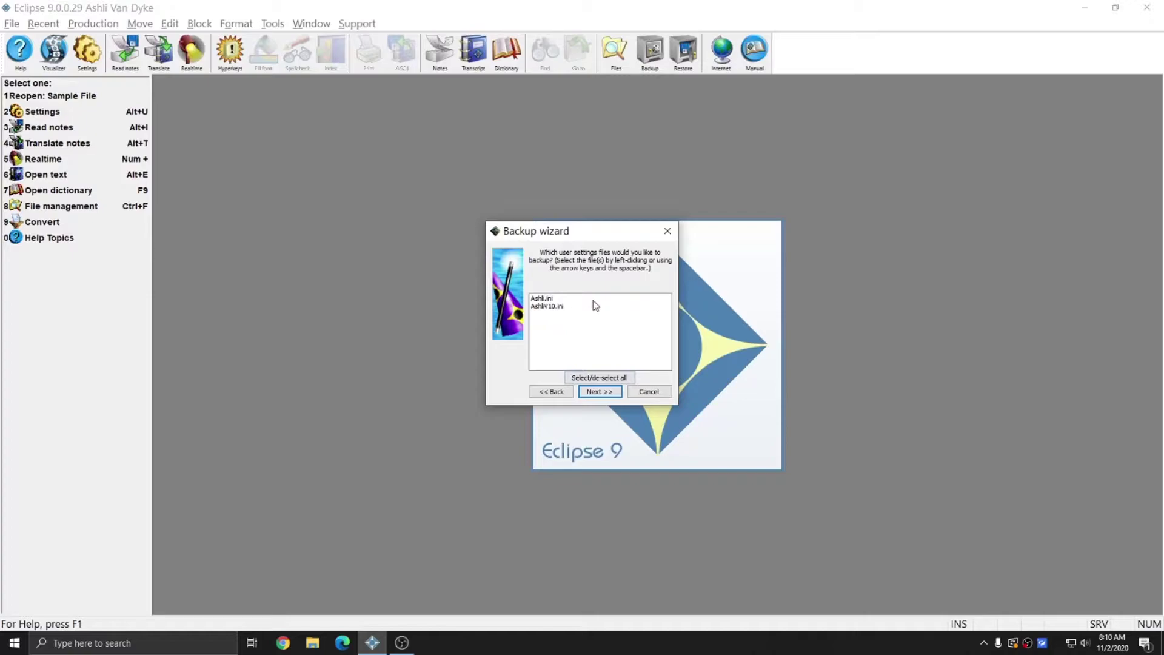
click(553, 300)
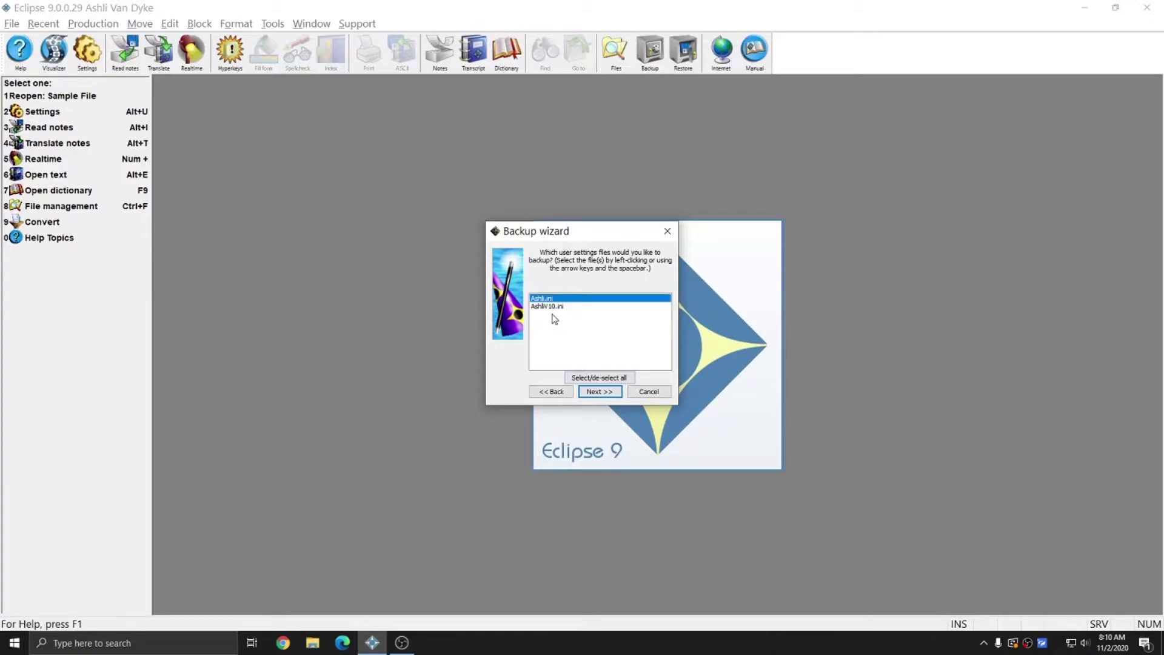
click(597, 394)
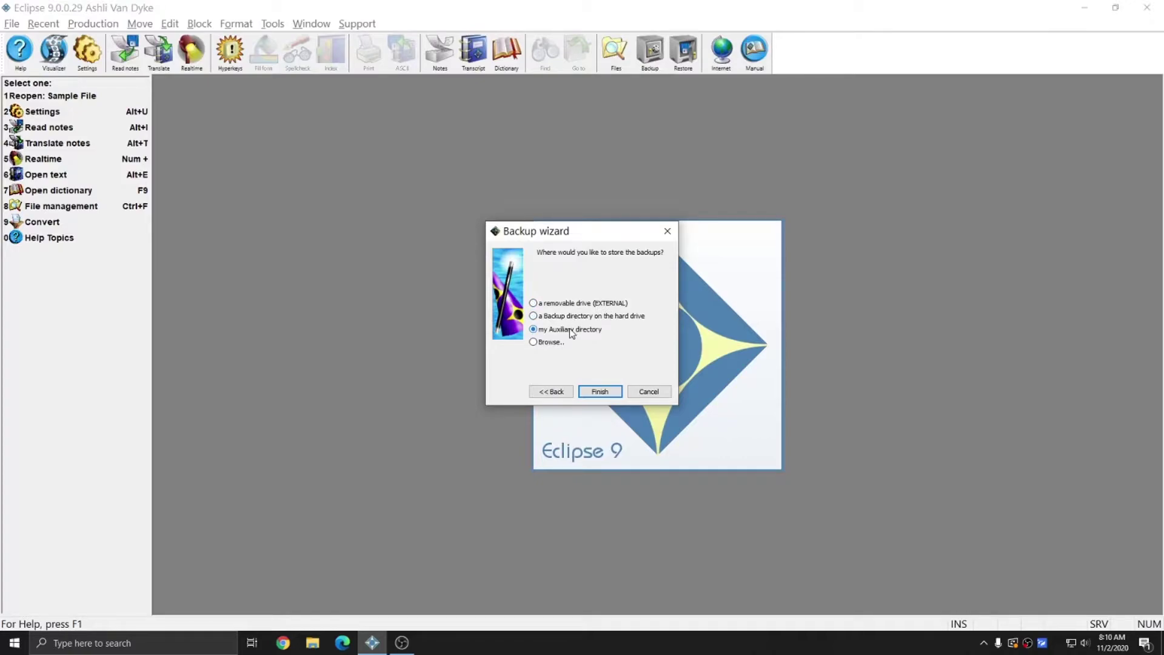
Try the hard-drive and removable-drive backup destinations, finally choosing Browse
click(551, 343)
click(565, 317)
click(591, 307)
click(549, 343)
Choose USB Drive (E:) as the folder, confirm in Explorer it is empty, and run the backup
click(600, 391)
scroll(572, 333, down, 3)
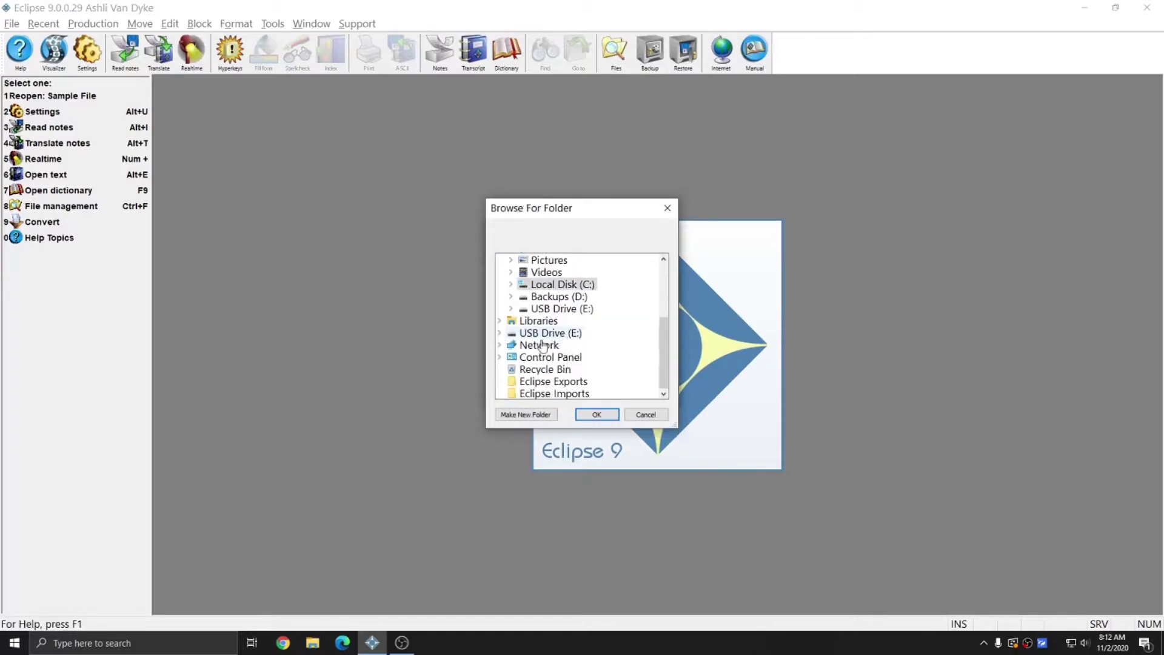
click(540, 333)
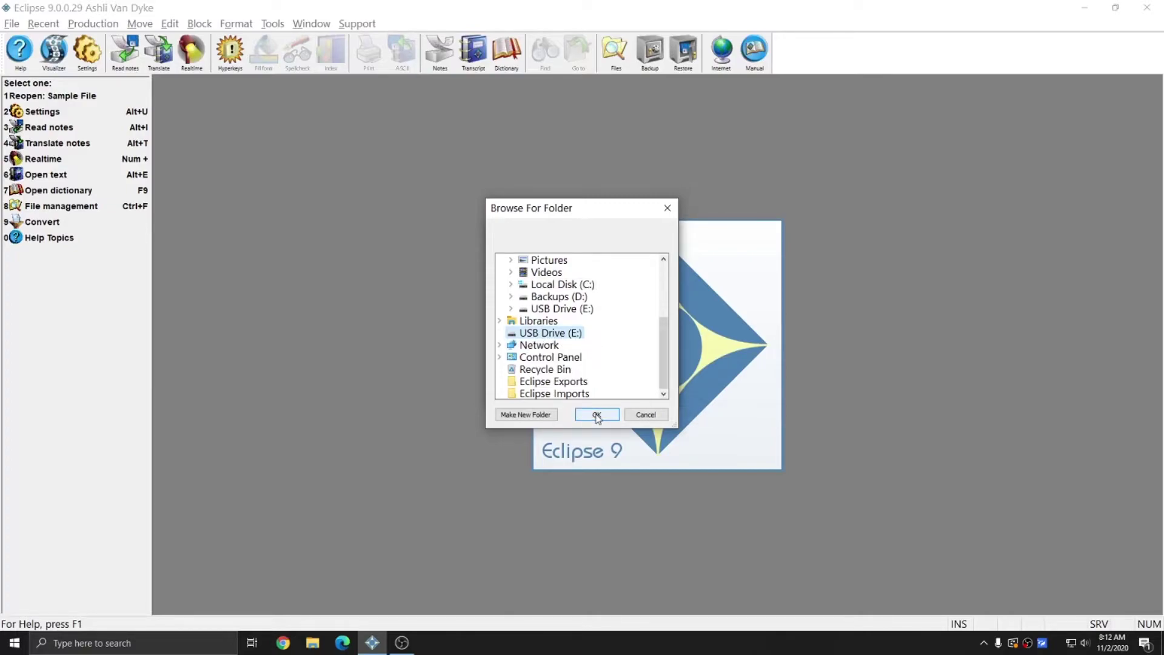
click(313, 643)
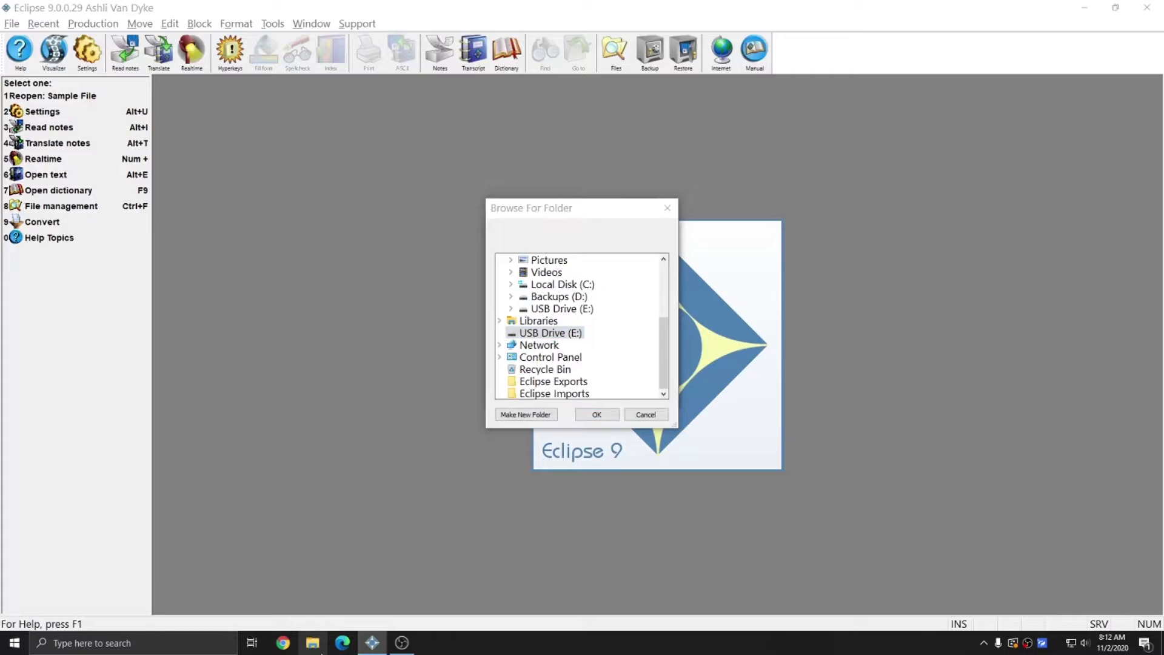
scroll(515, 408, down, 3)
click(528, 427)
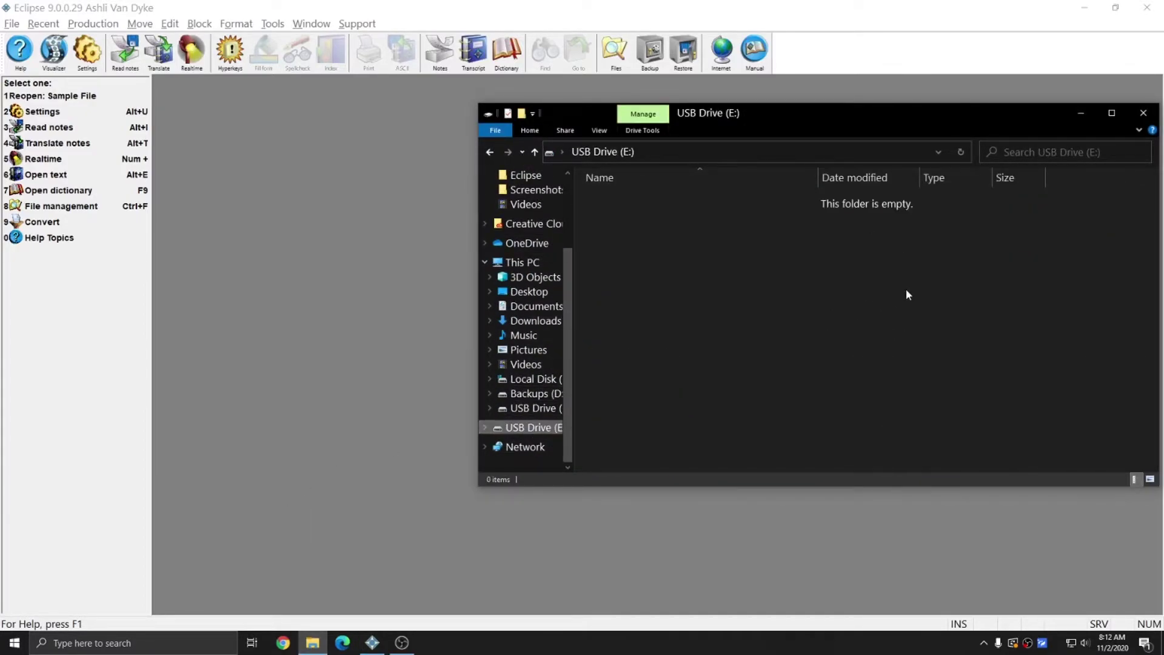
click(361, 351)
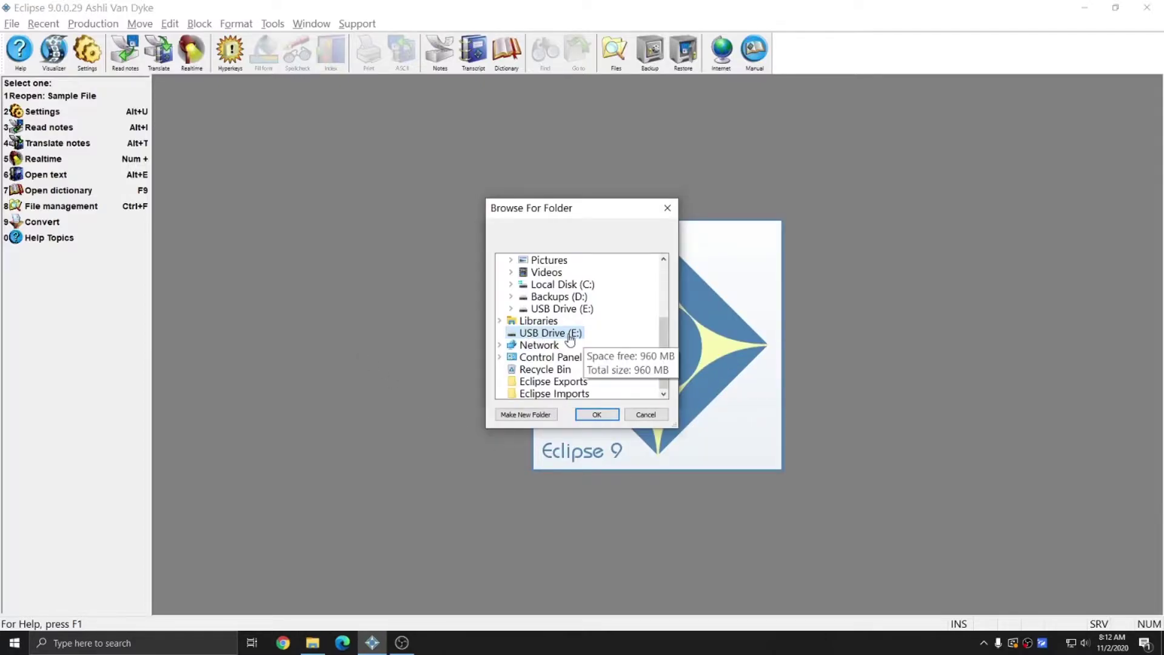
click(594, 414)
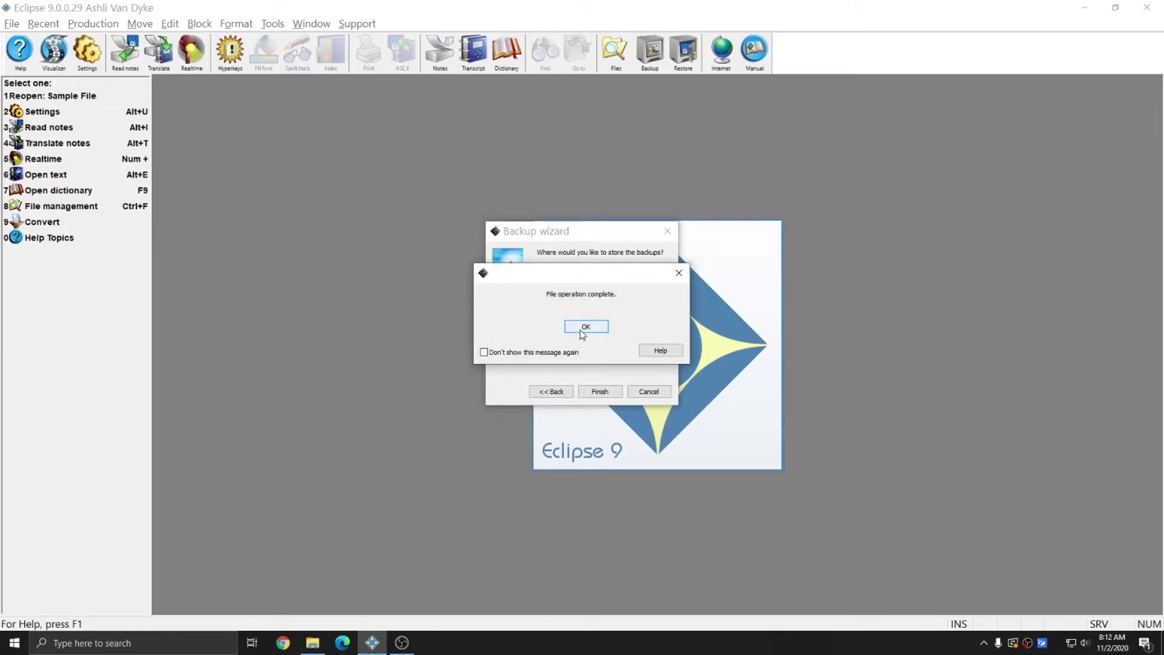
Dismiss the completion message and inspect the backed-up settings and dictionary files on USB Drive (E:)
click(587, 328)
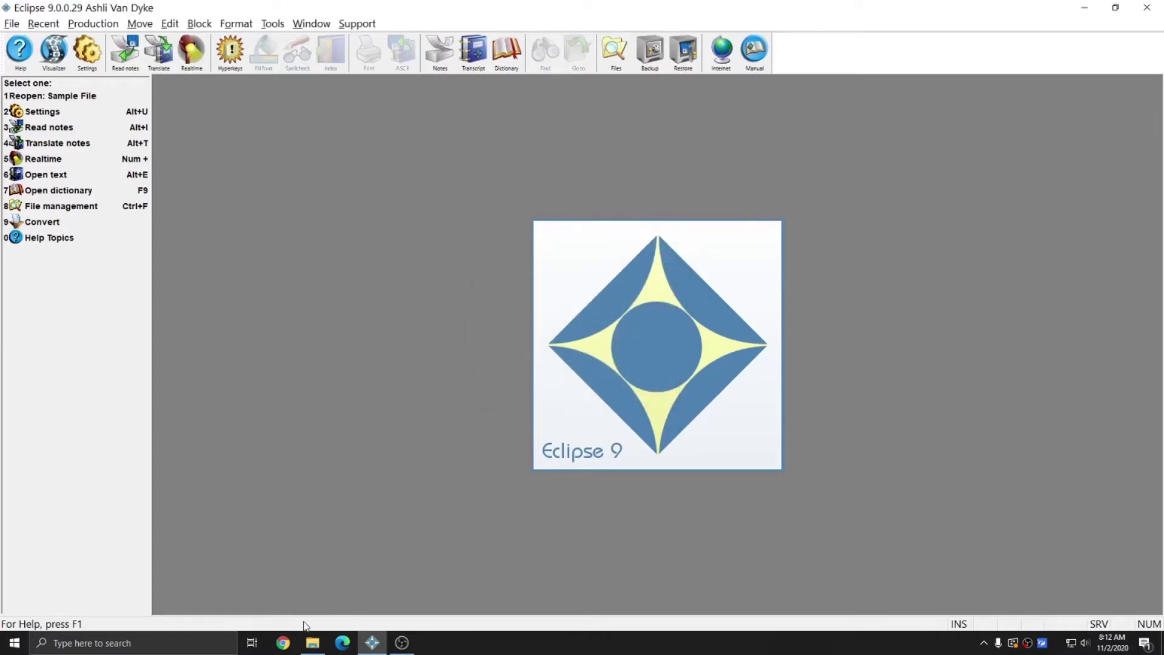
click(313, 644)
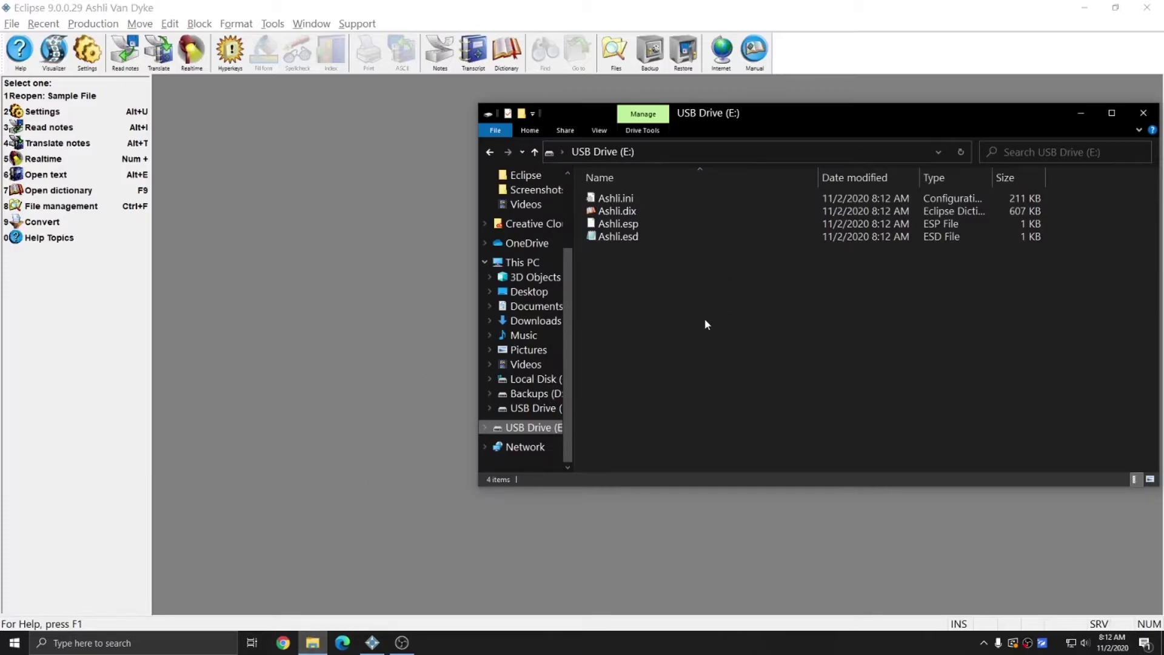
click(628, 200)
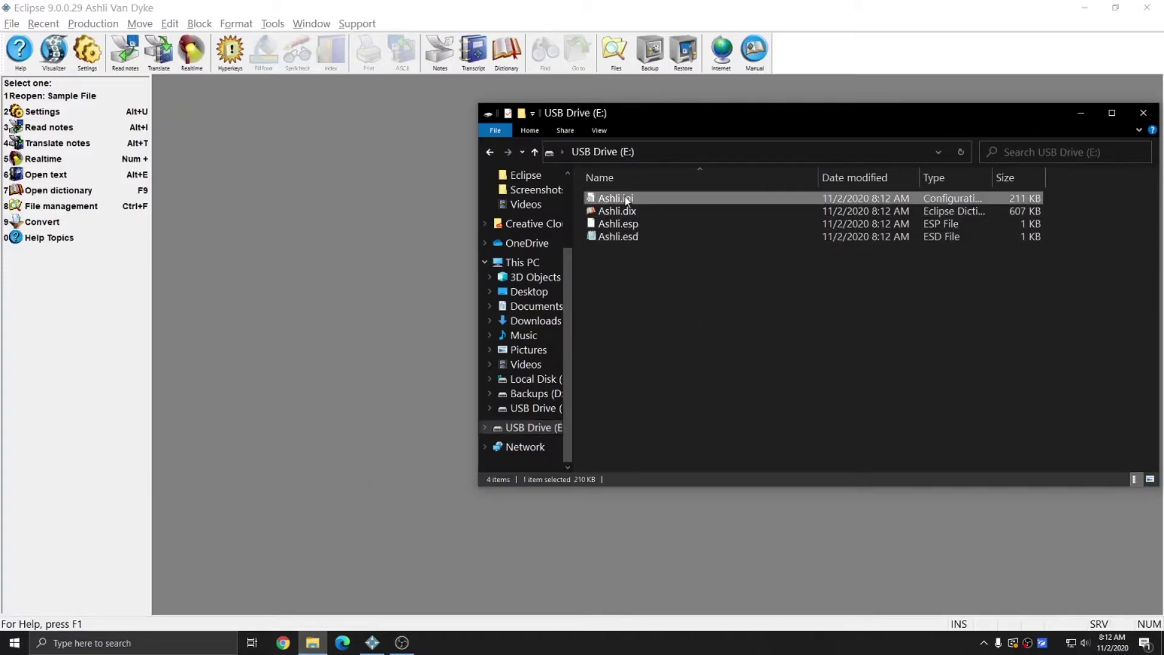
click(613, 212)
click(621, 236)
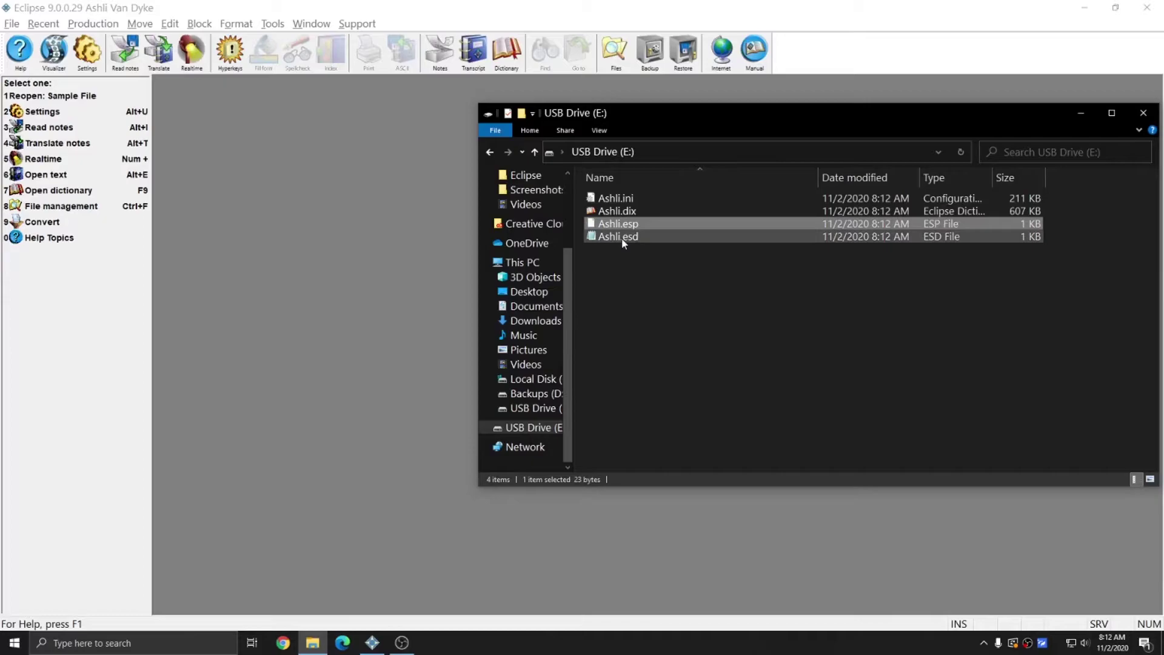
click(643, 311)
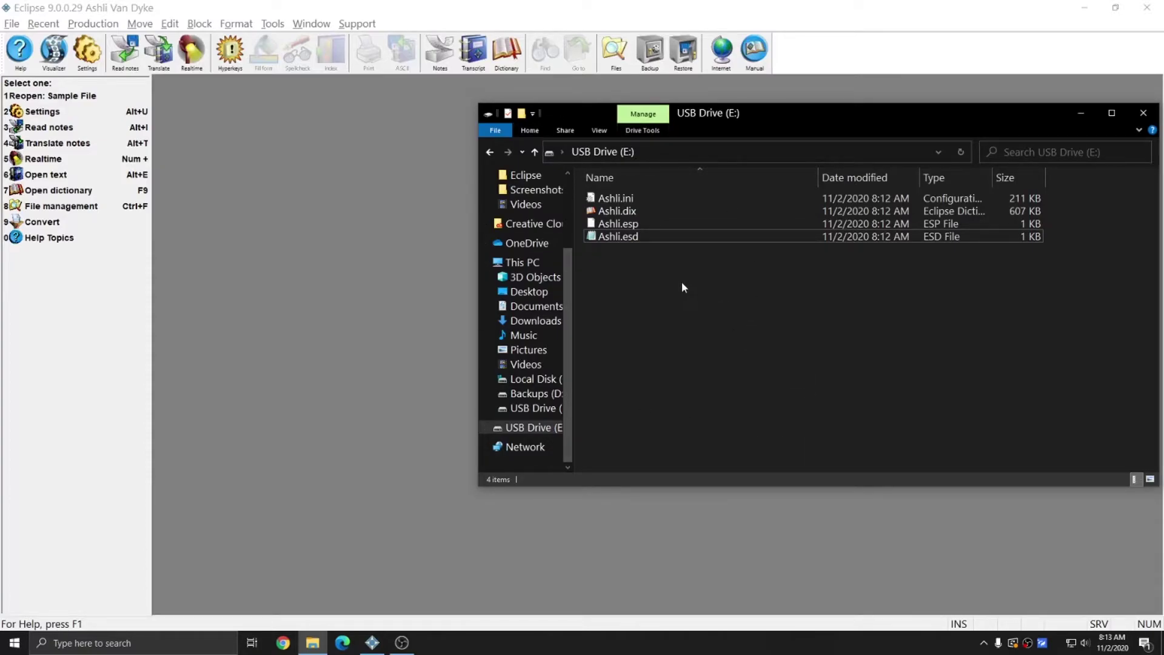
Permanently delete all four backup files from USB Drive (E:)
drag(679, 295, 577, 182)
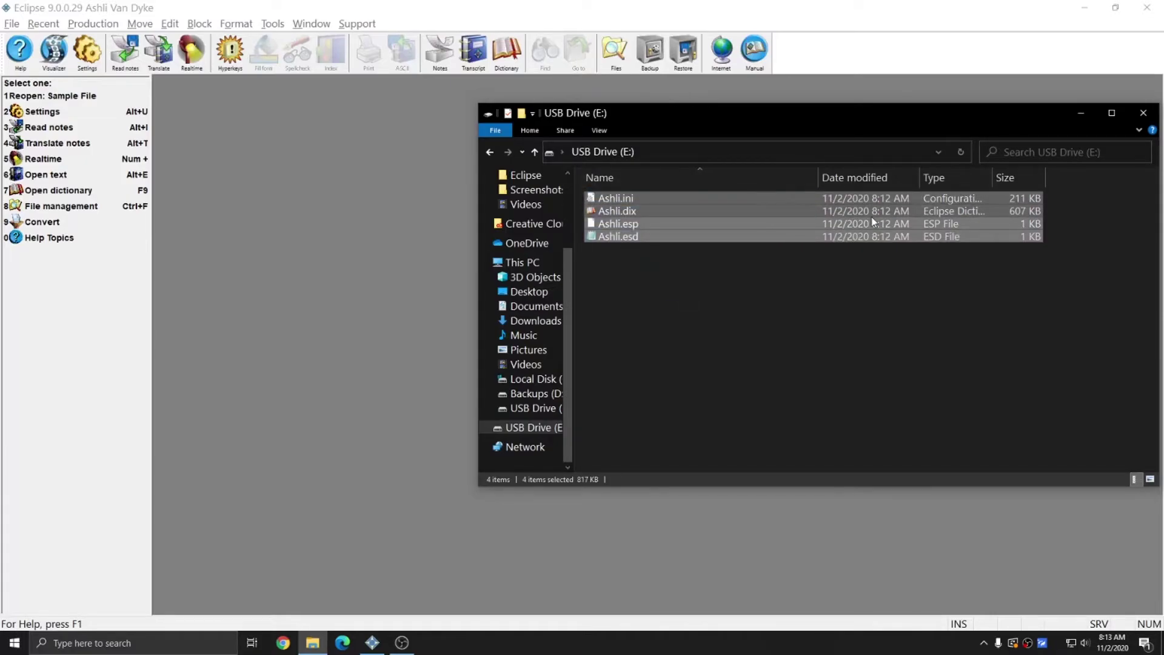
key(Delete)
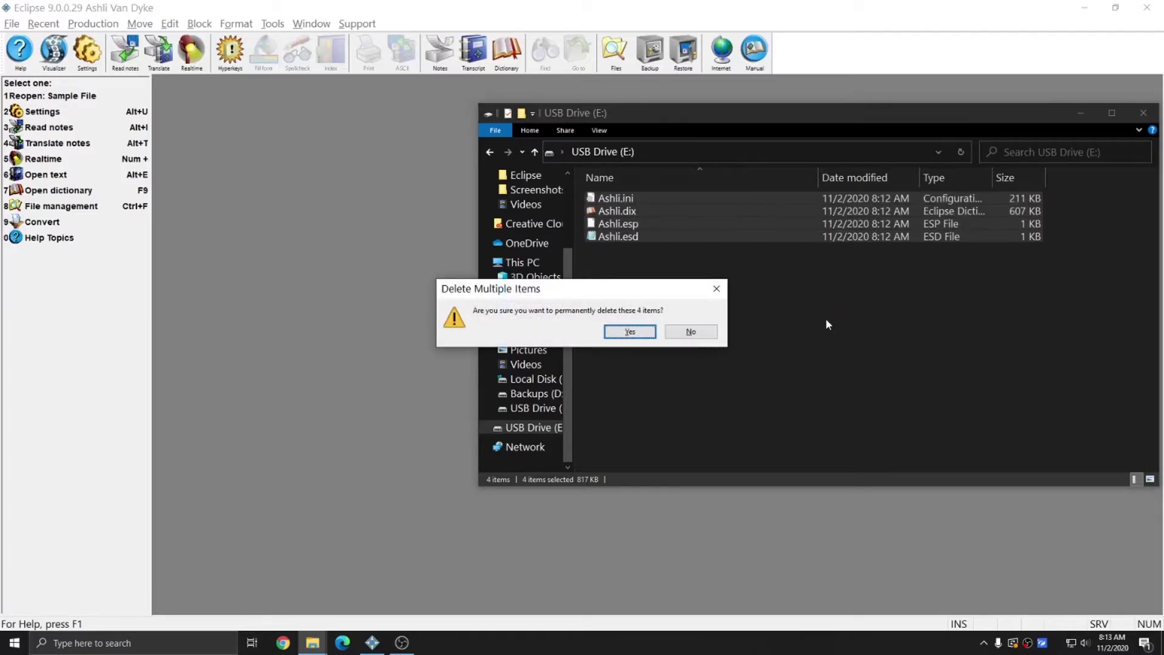
click(630, 331)
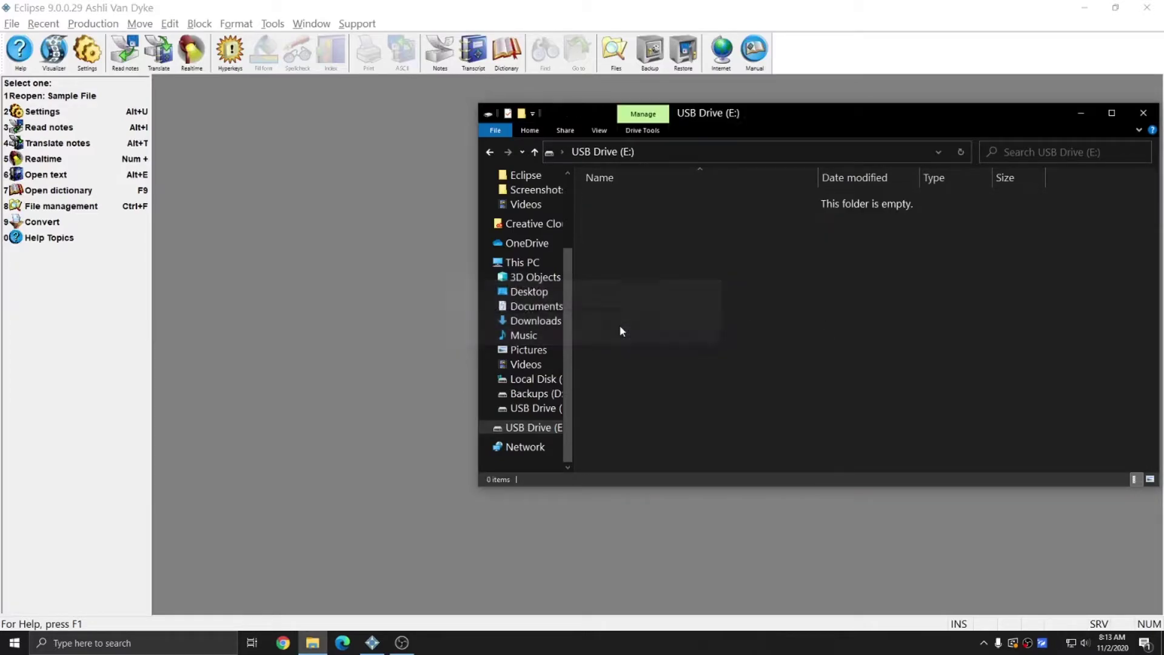
Open the File locations list from the Settings Programming tab
click(373, 299)
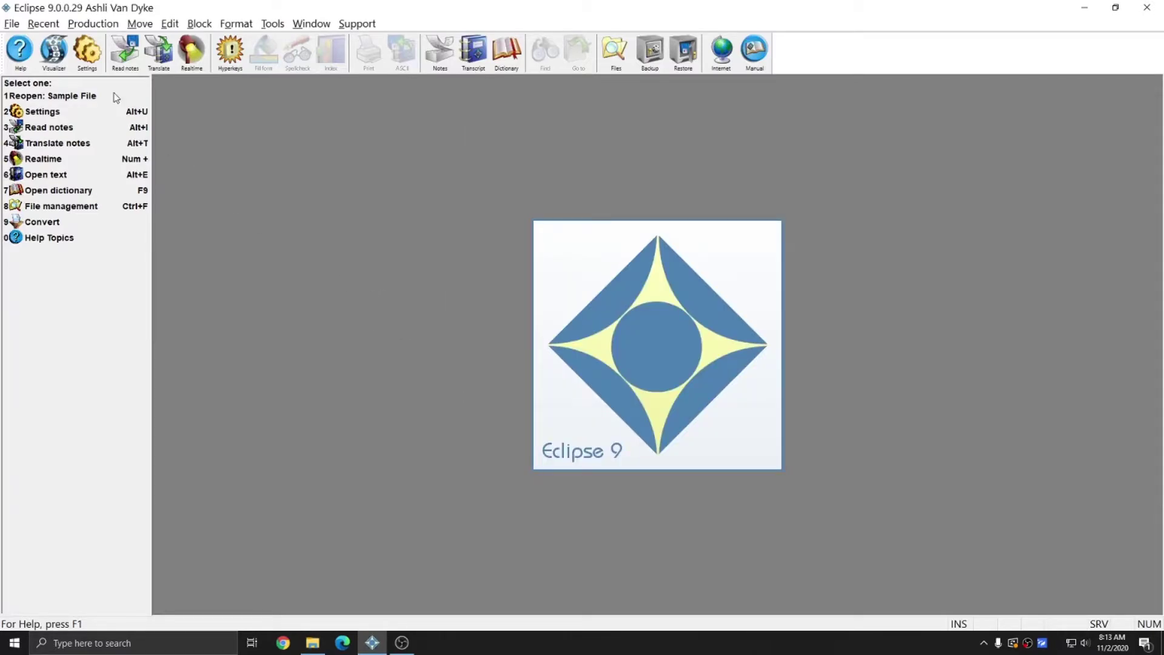
click(88, 54)
click(661, 227)
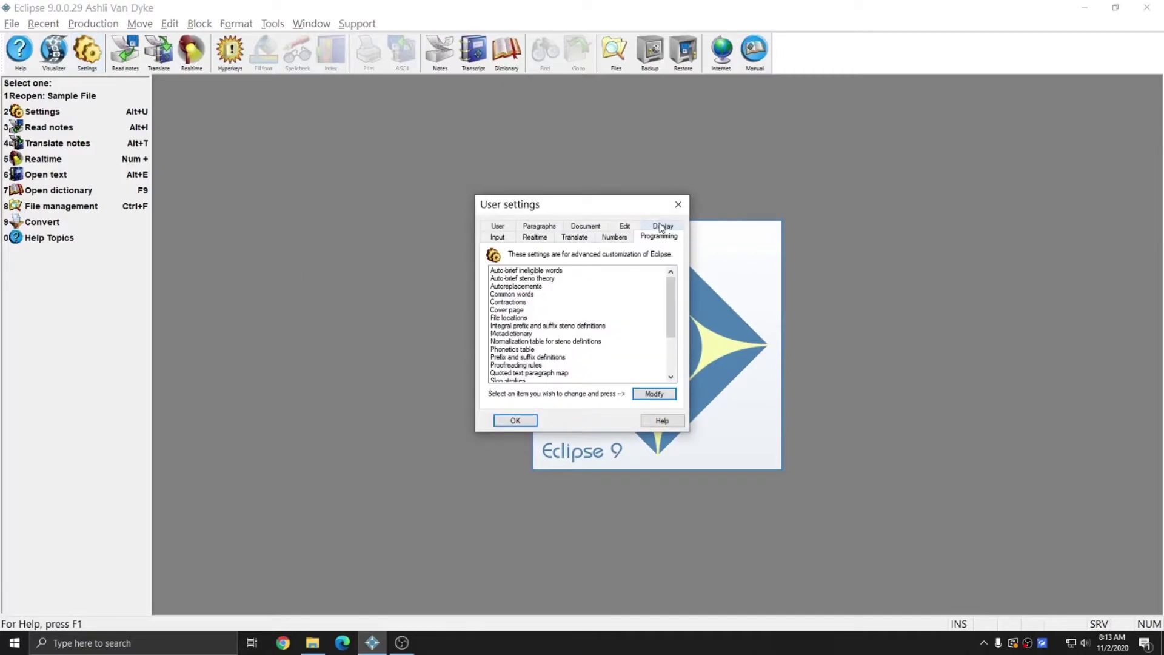
double_click(503, 318)
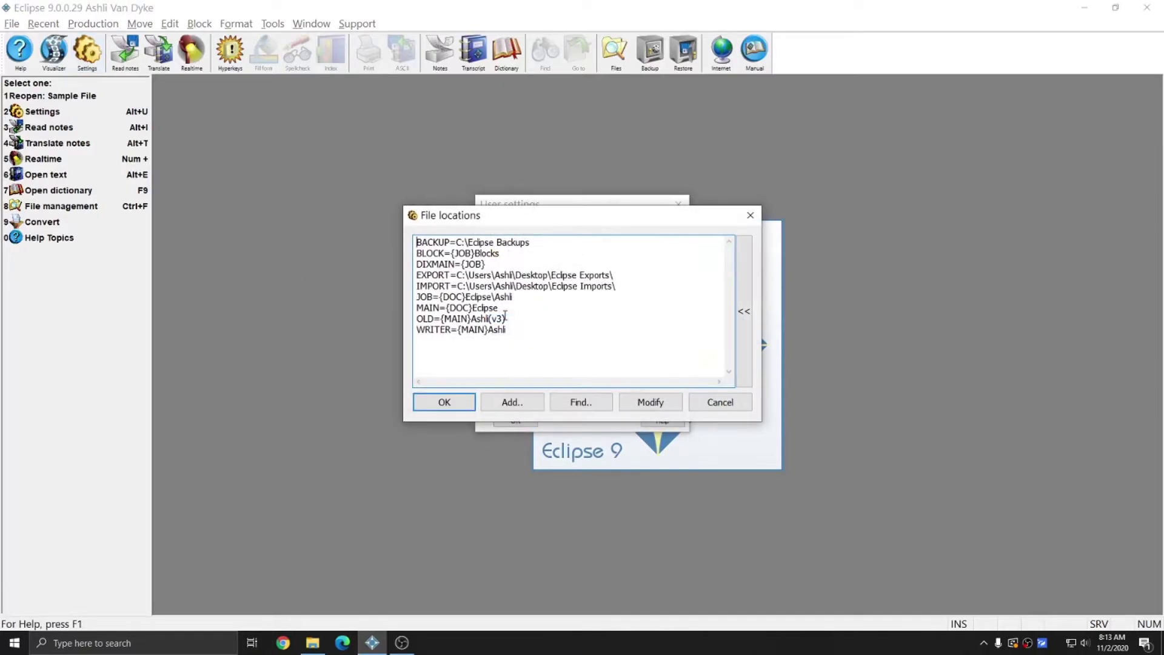
Review the BACKUP, WRITER, MAIN, JOB and DIXMAIN path entries
click(561, 245)
click(561, 244)
click(602, 332)
click(519, 305)
click(527, 296)
click(544, 261)
Add an AUX location pointing to a new Auxiliary folder on USB Drive (E:)
click(510, 402)
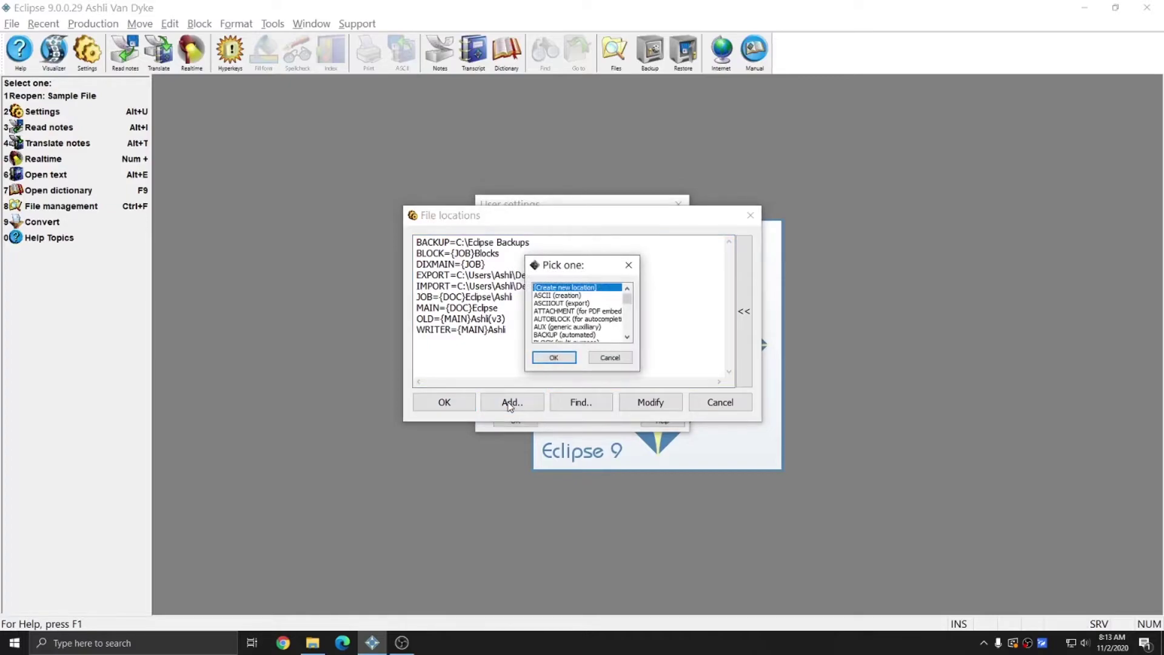
click(559, 328)
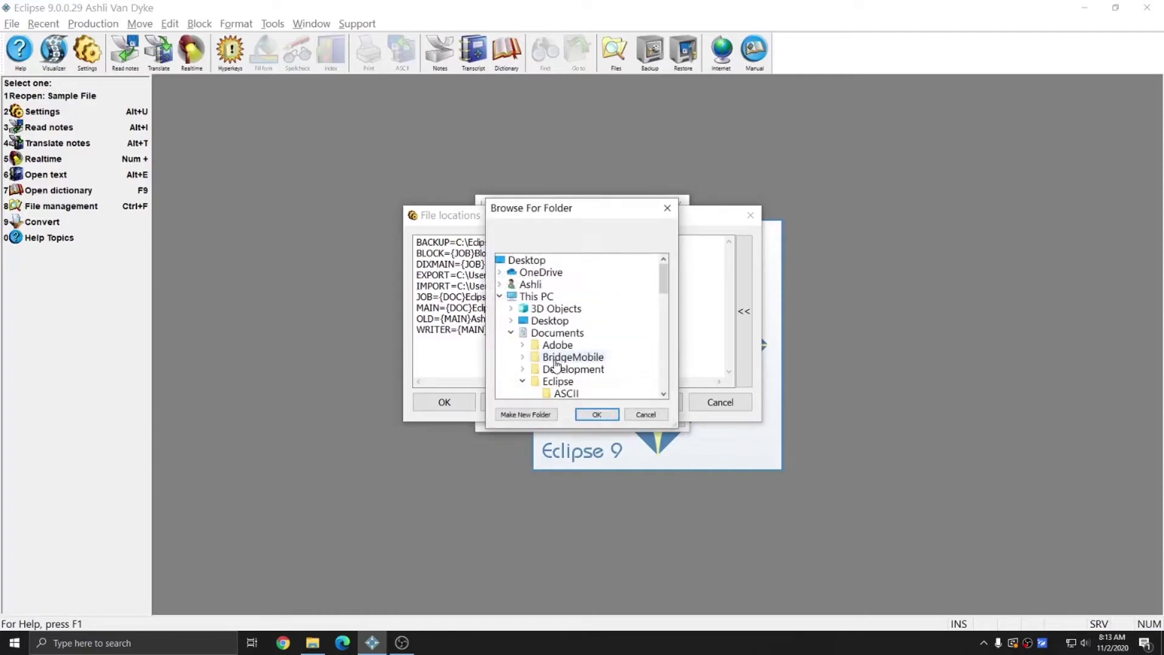
scroll(567, 346, down, 15)
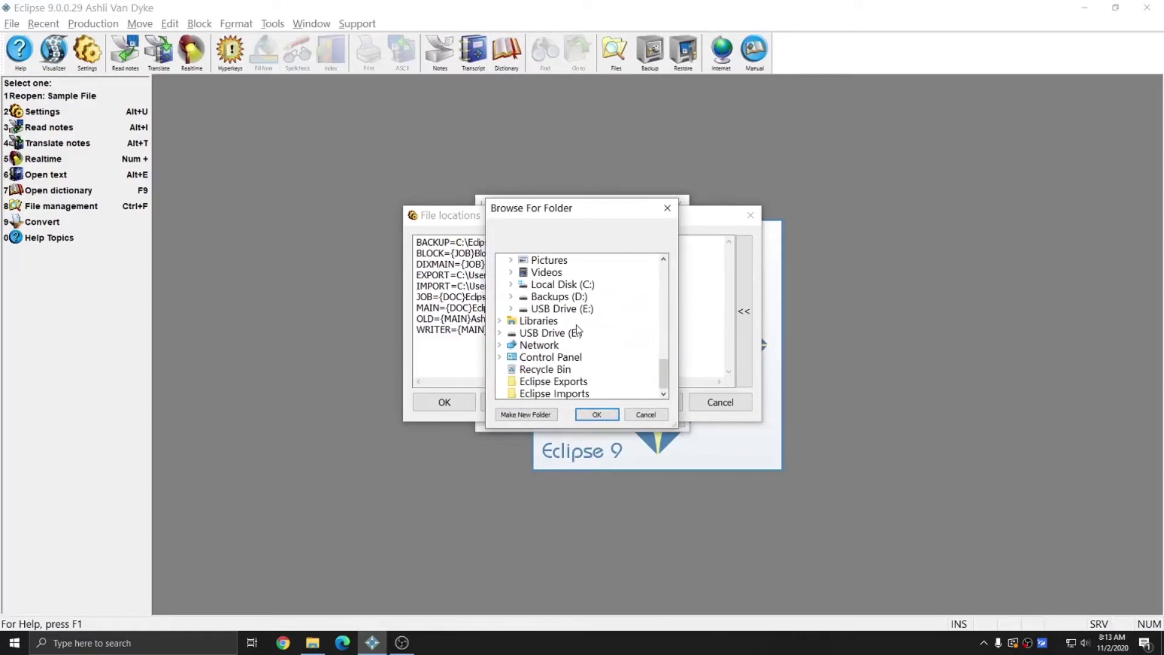
click(546, 310)
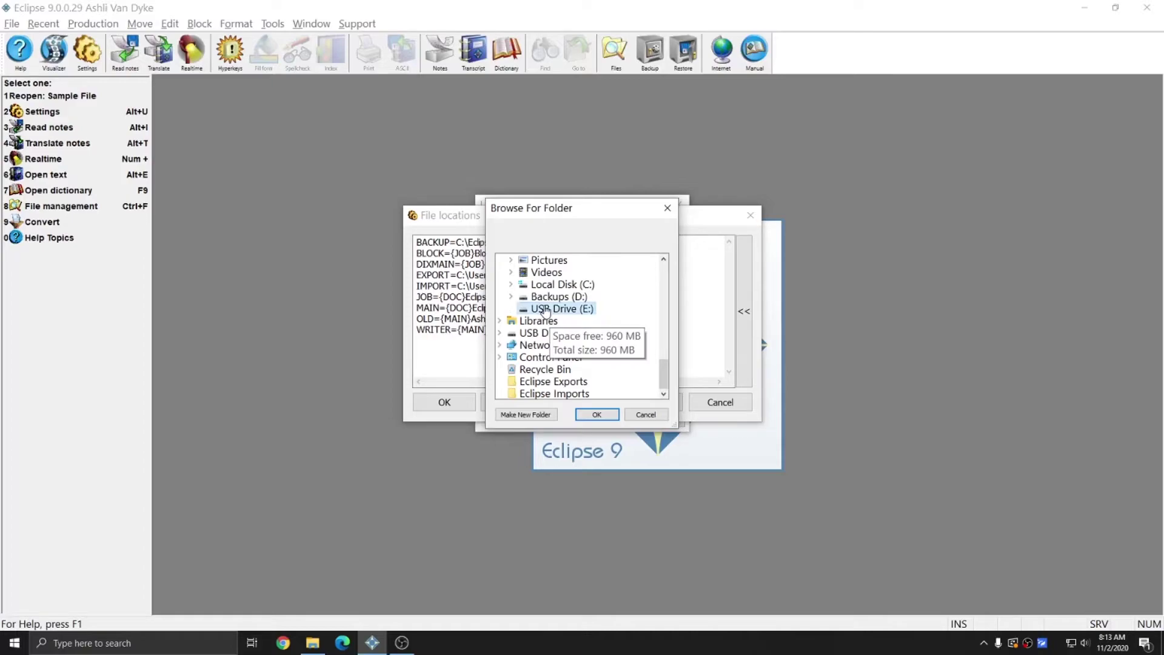
click(509, 416)
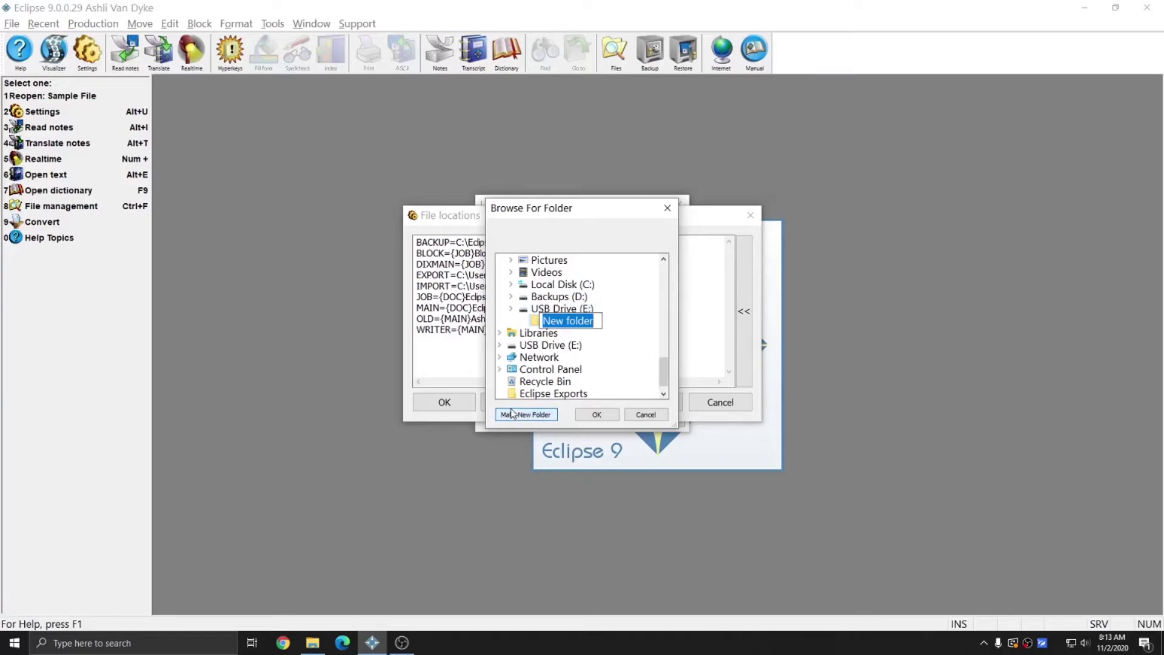
text(Auxiliary)
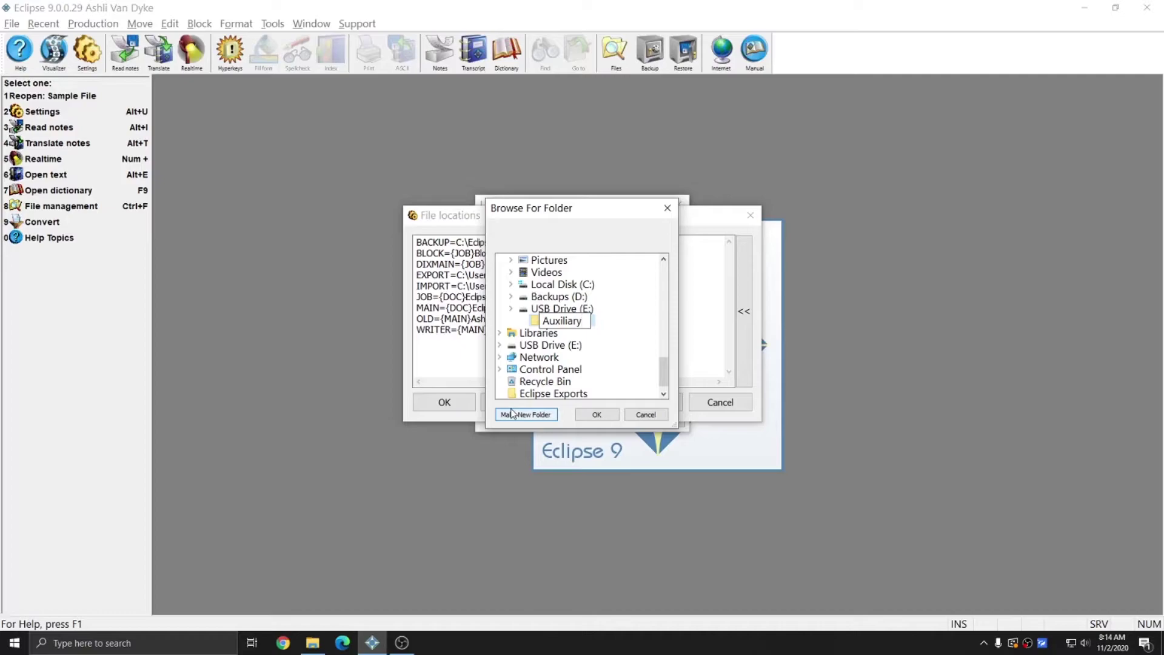
key(Return)
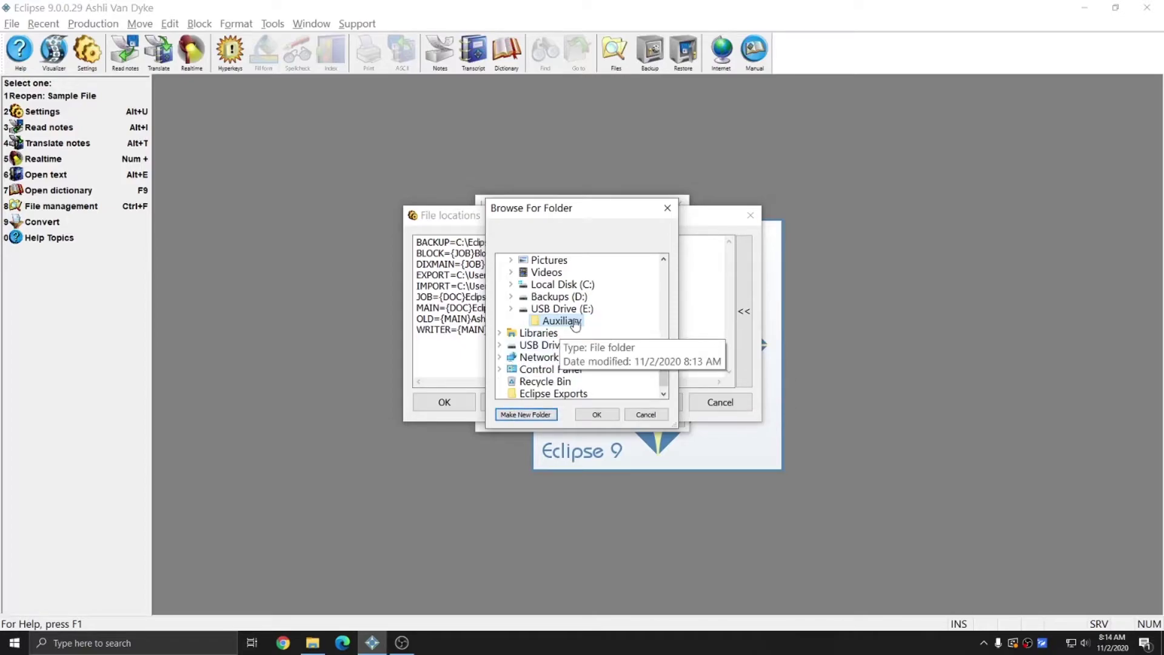
click(601, 417)
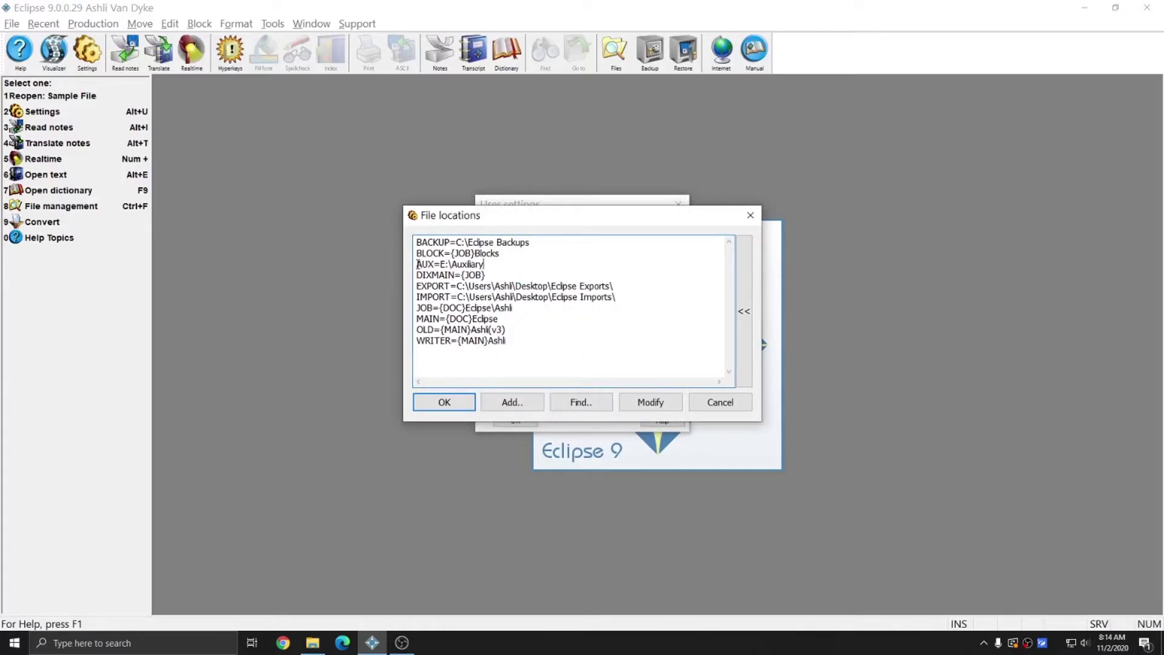
Highlight the new AUX=E:\Auxiliary entry to check its path
drag(416, 265, 488, 265)
click(496, 265)
key(shift+Left)
key(shift+Left)
key(shift+Left)
key(shift+Left)
key(shift+Left)
key(shift+Left)
key(shift+Left)
key(shift+Left)
key(shift+Left)
key(End)
Add an EXTERNAL location pointing to a new folder E:\External
click(523, 401)
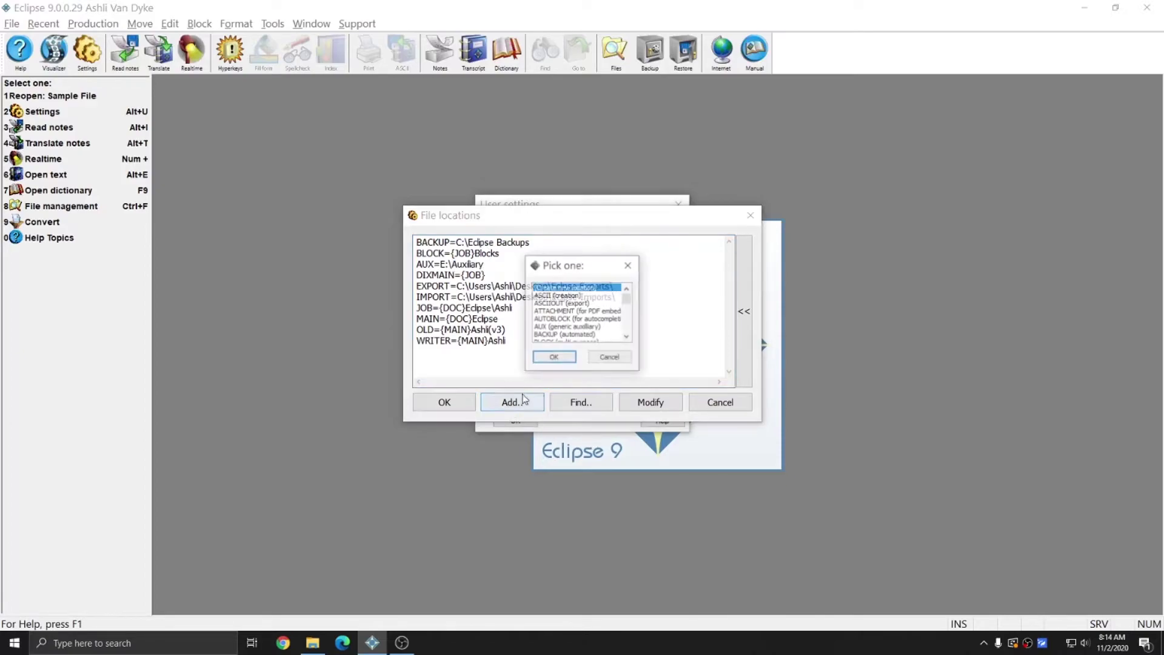
scroll(570, 300, down, 3)
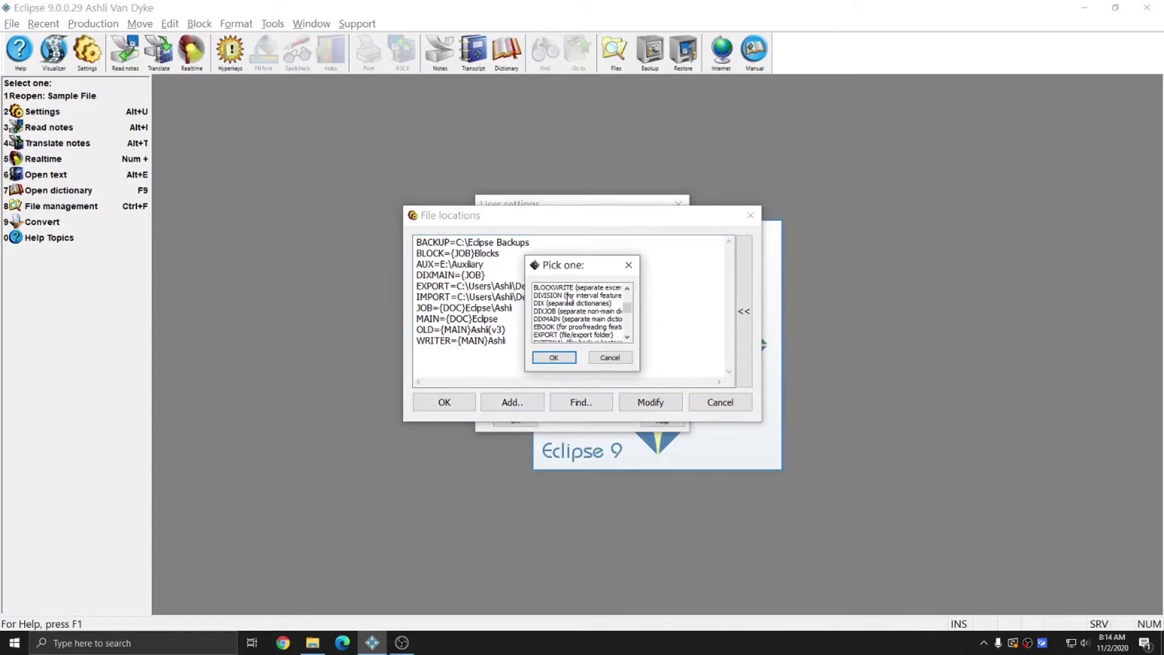
scroll(570, 300, down, 3)
click(556, 320)
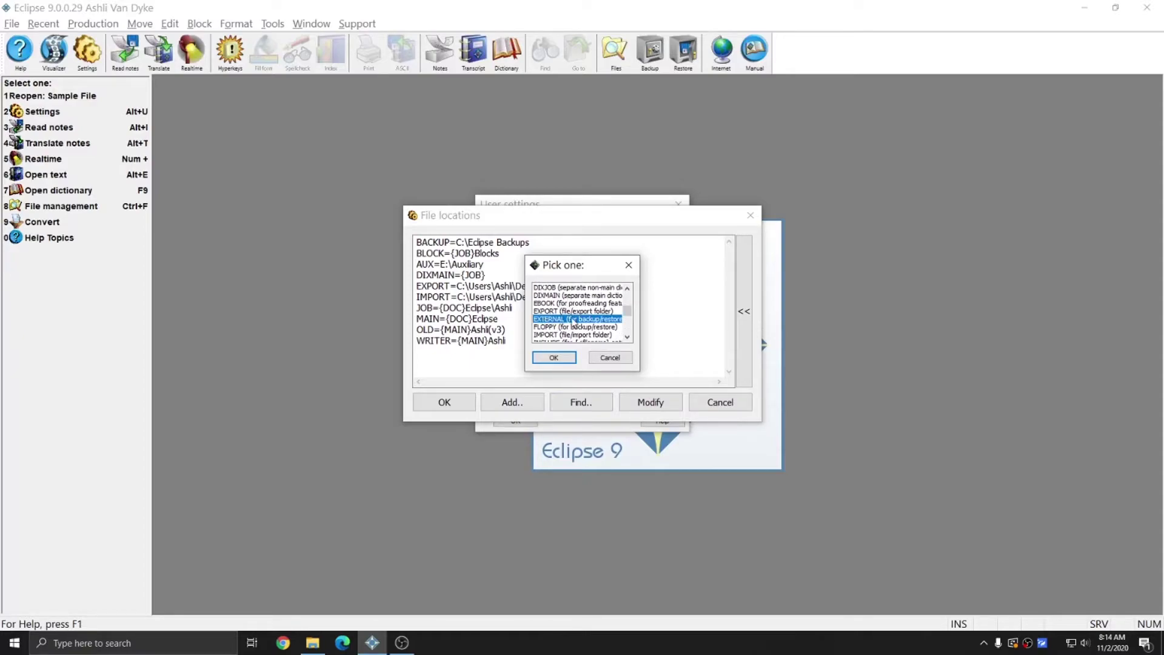
click(554, 357)
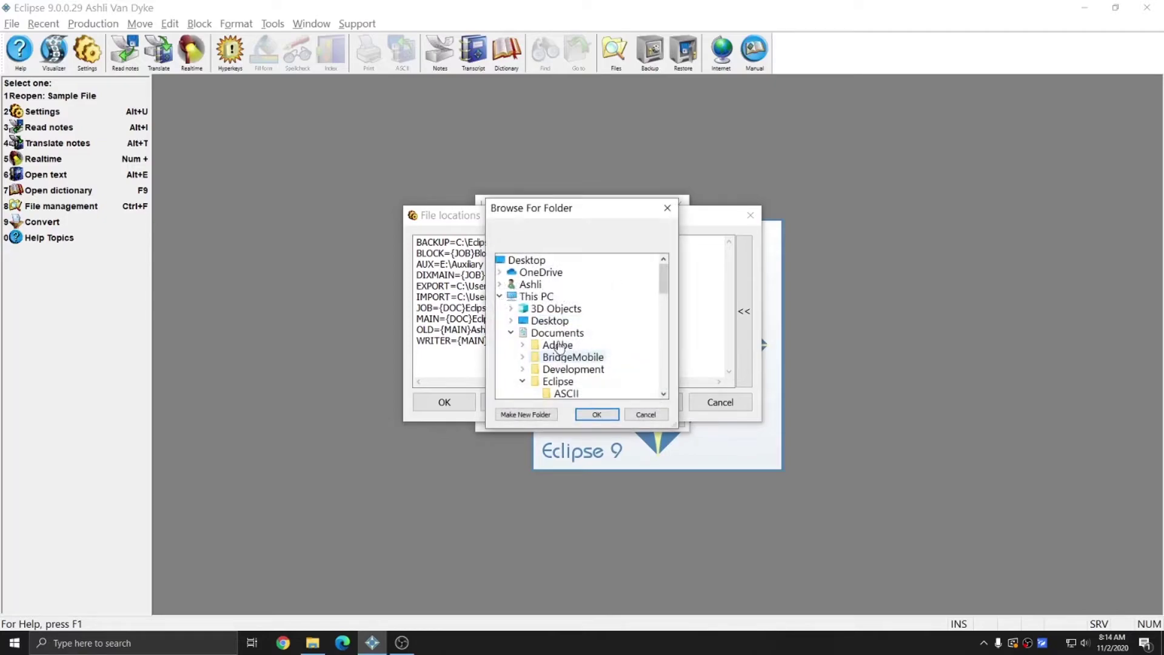
scroll(543, 340, down, 3)
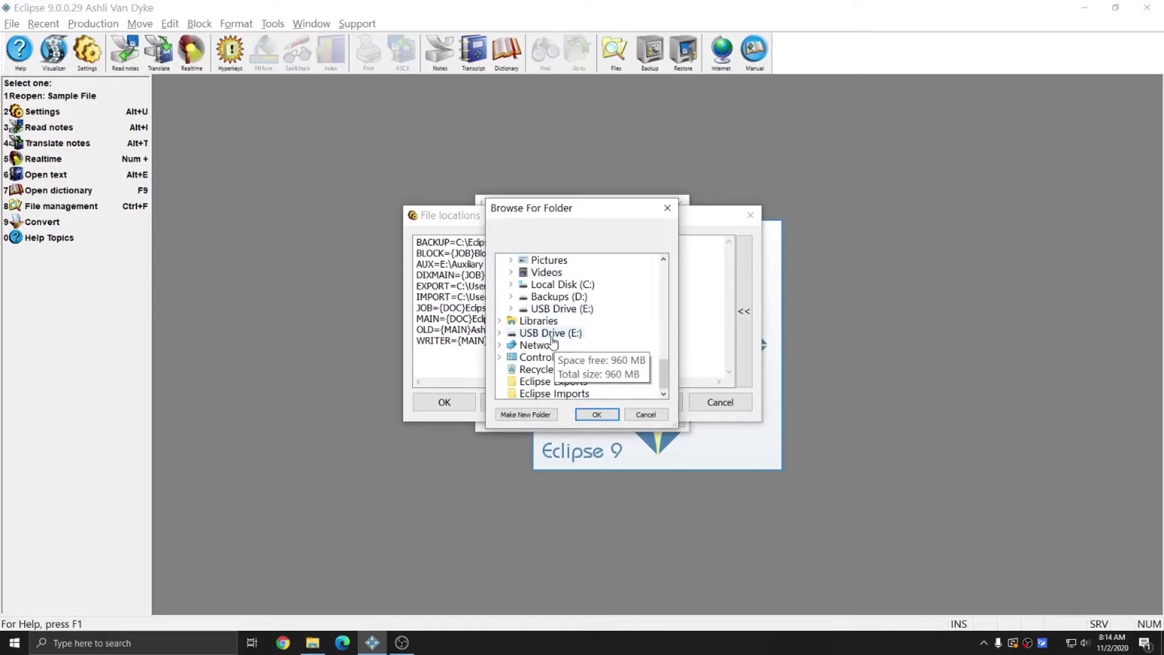
click(555, 309)
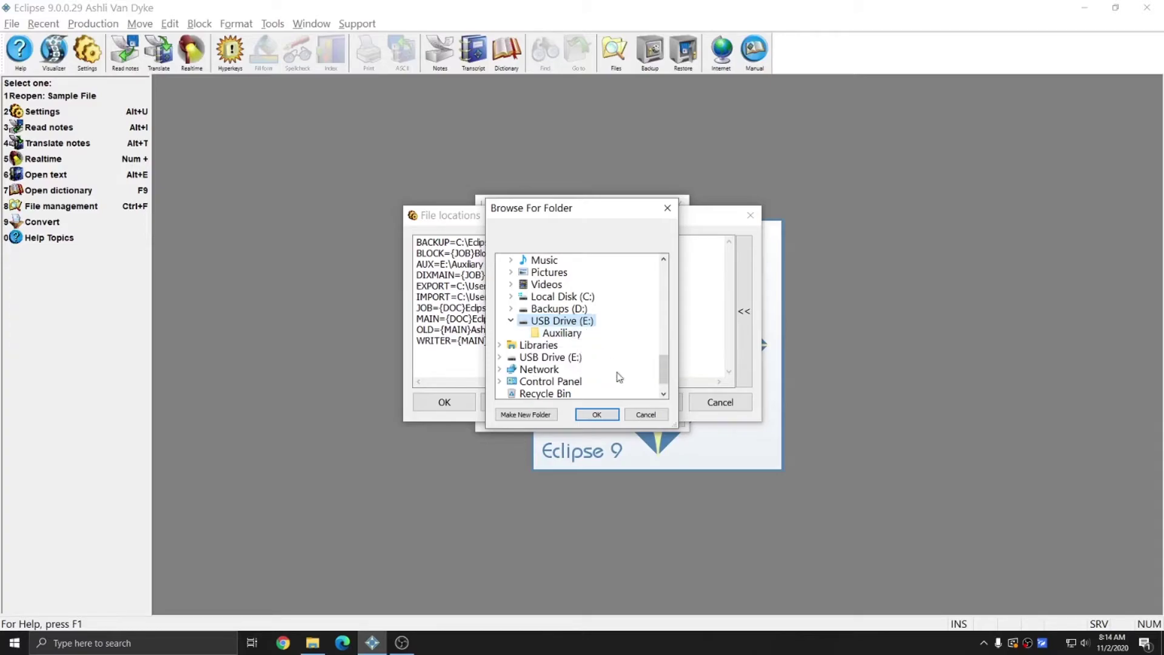
click(523, 416)
text(E)
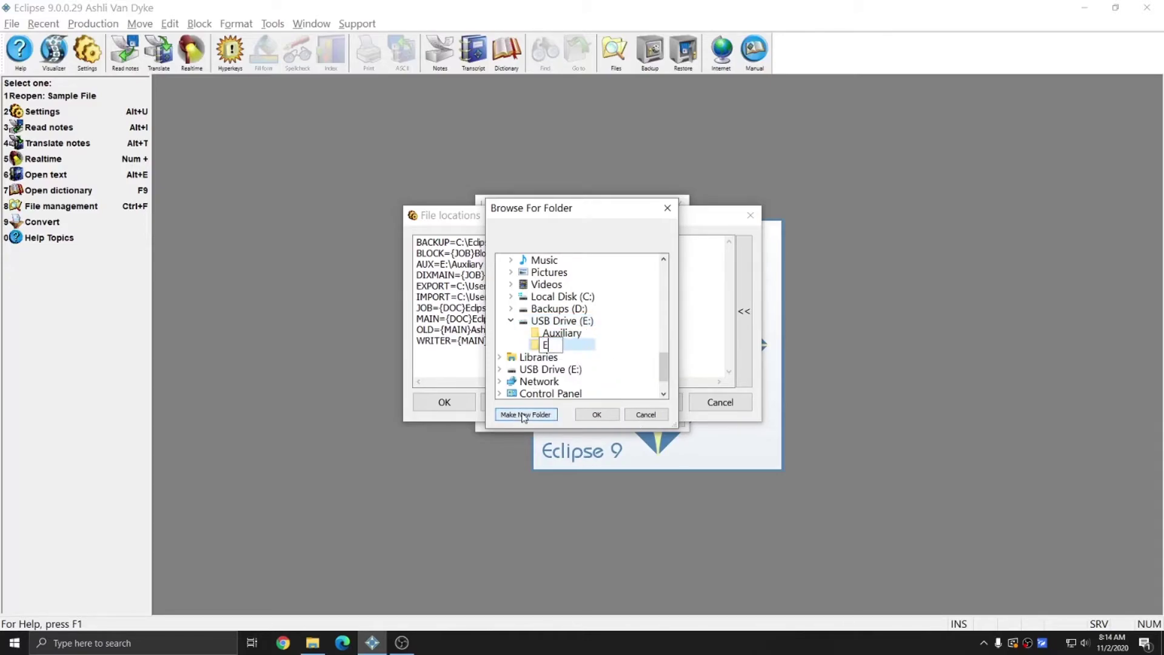
text(xternal)
key(Return)
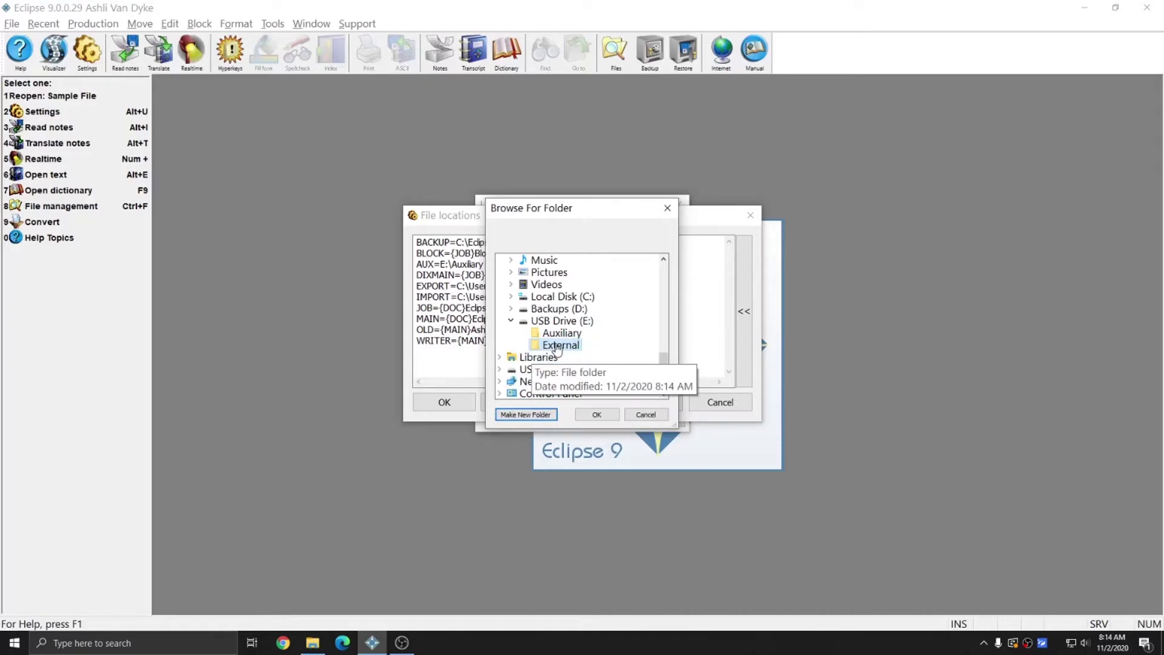
click(596, 414)
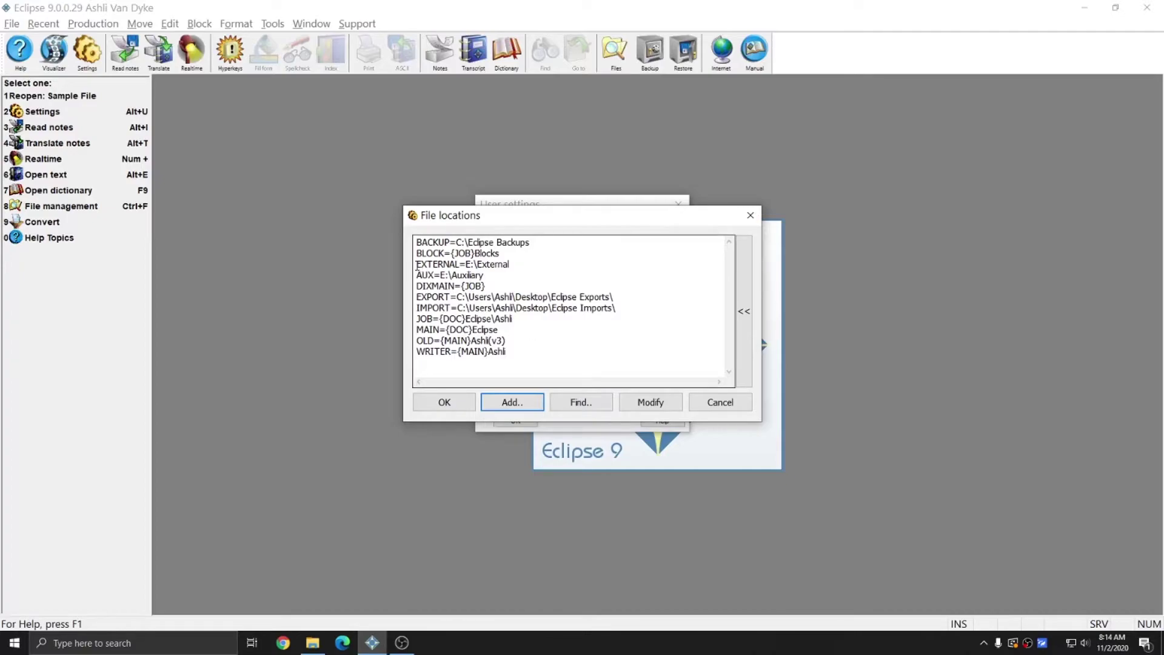
Compare the new EXTERNAL=E:\External entry with the AUX=E:\Auxiliary entry
drag(418, 265, 525, 265)
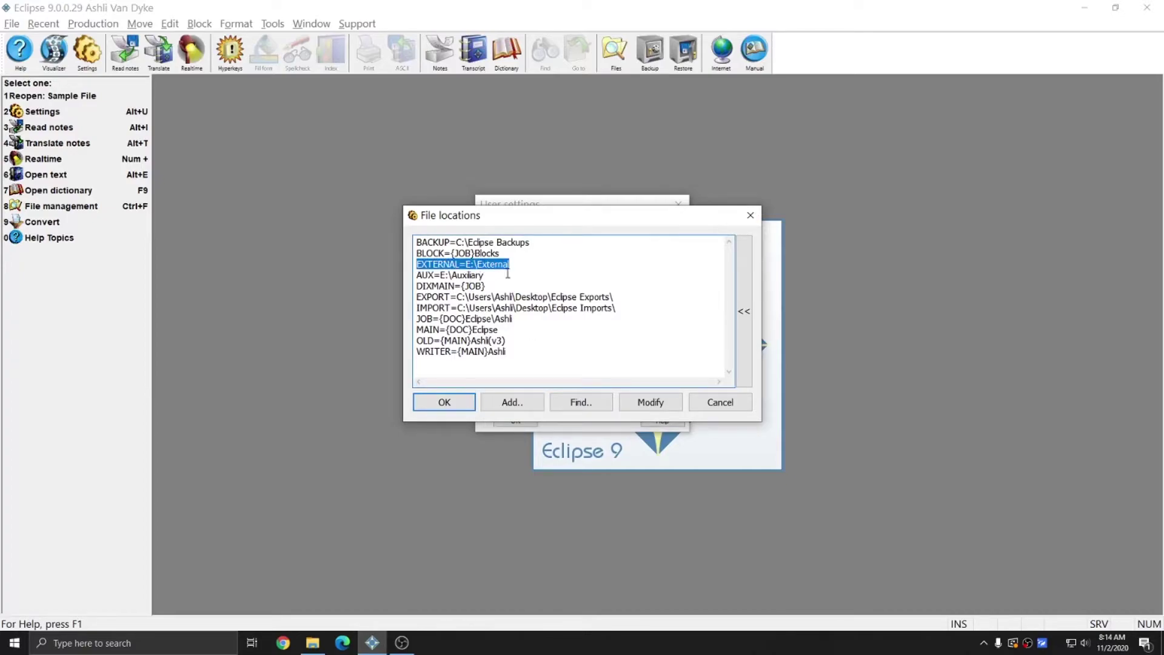
click(434, 276)
drag(417, 276, 487, 276)
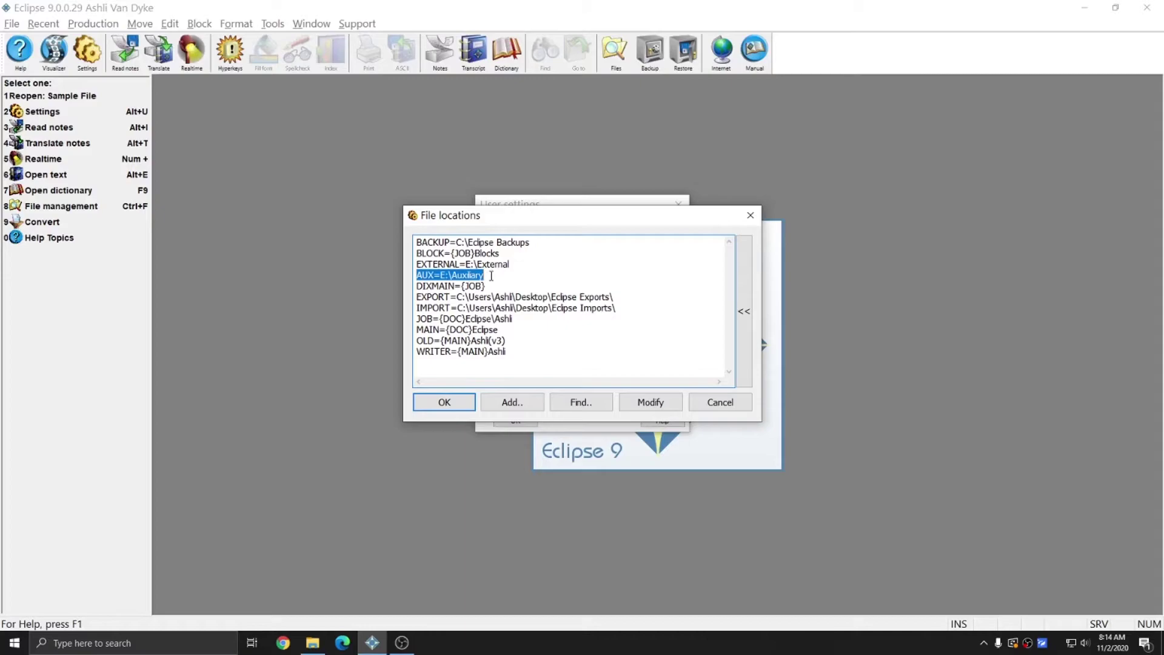
click(491, 276)
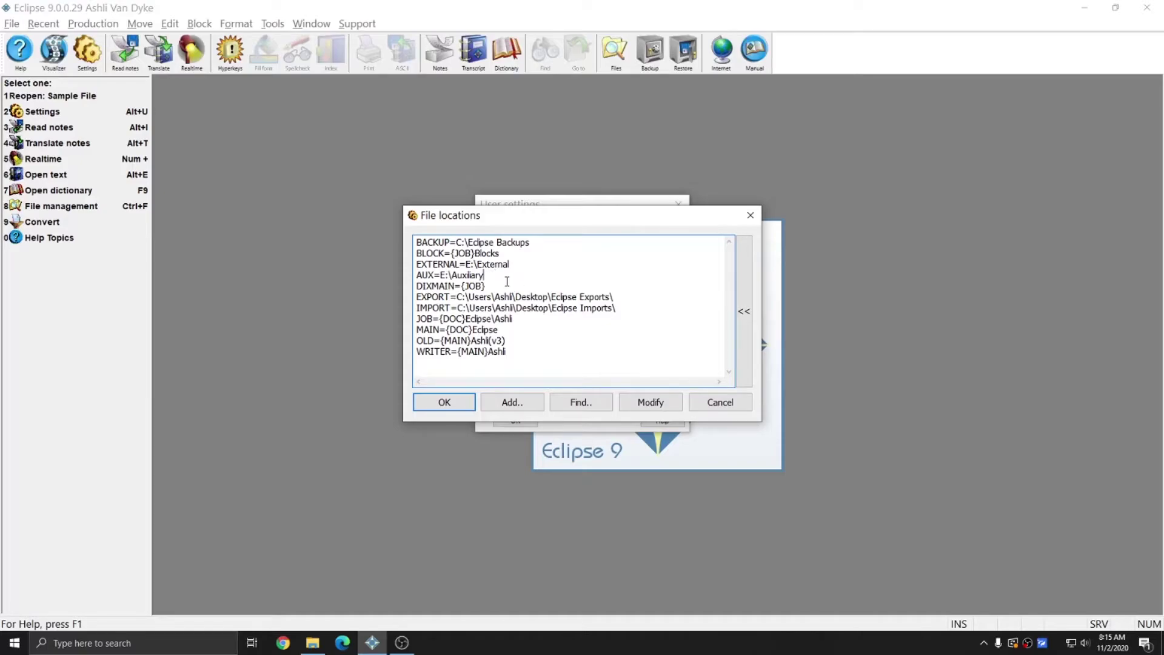
Save the file locations and verify the User Advanced Auxiliary directory reads E:\Auxiliary
click(444, 403)
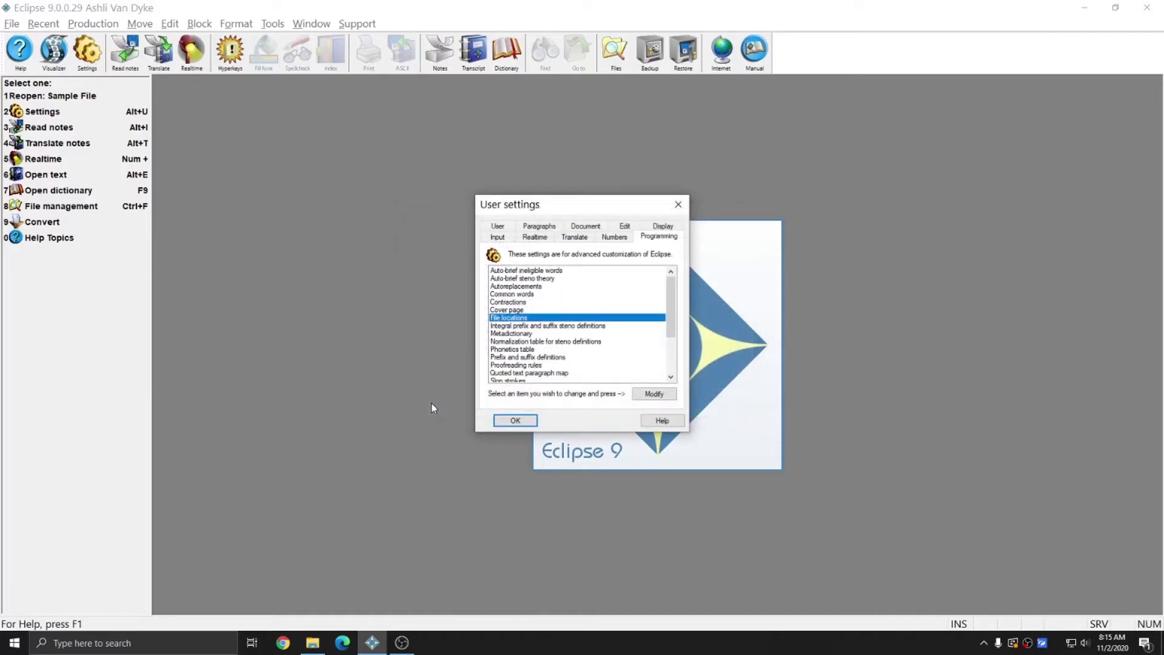
click(500, 227)
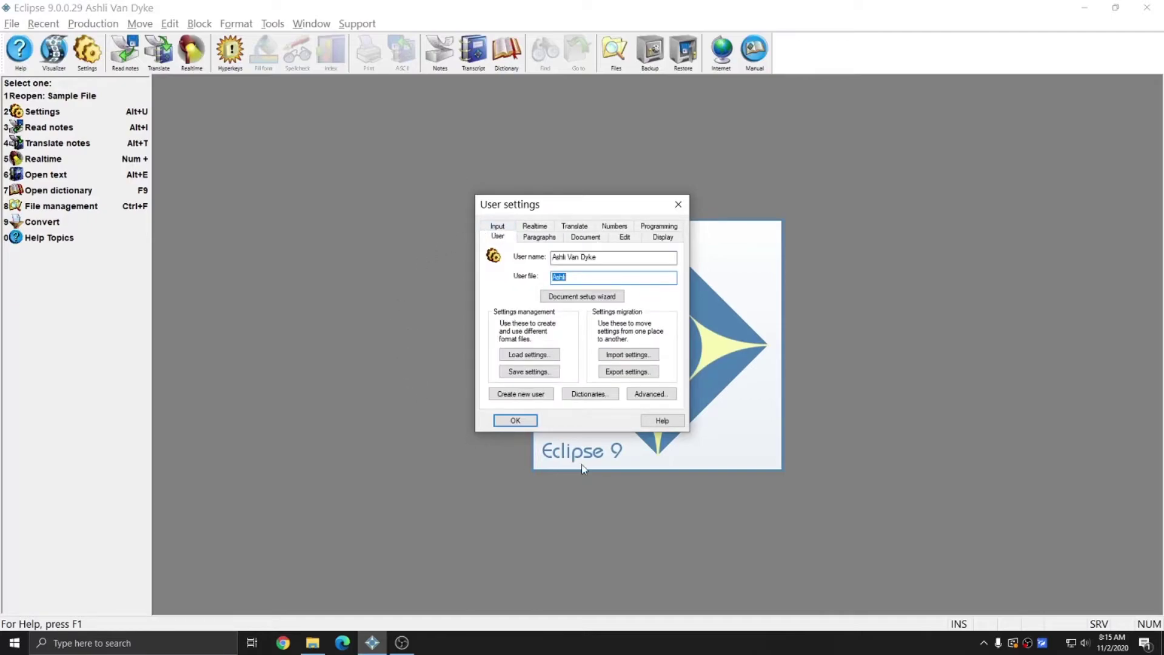
click(649, 394)
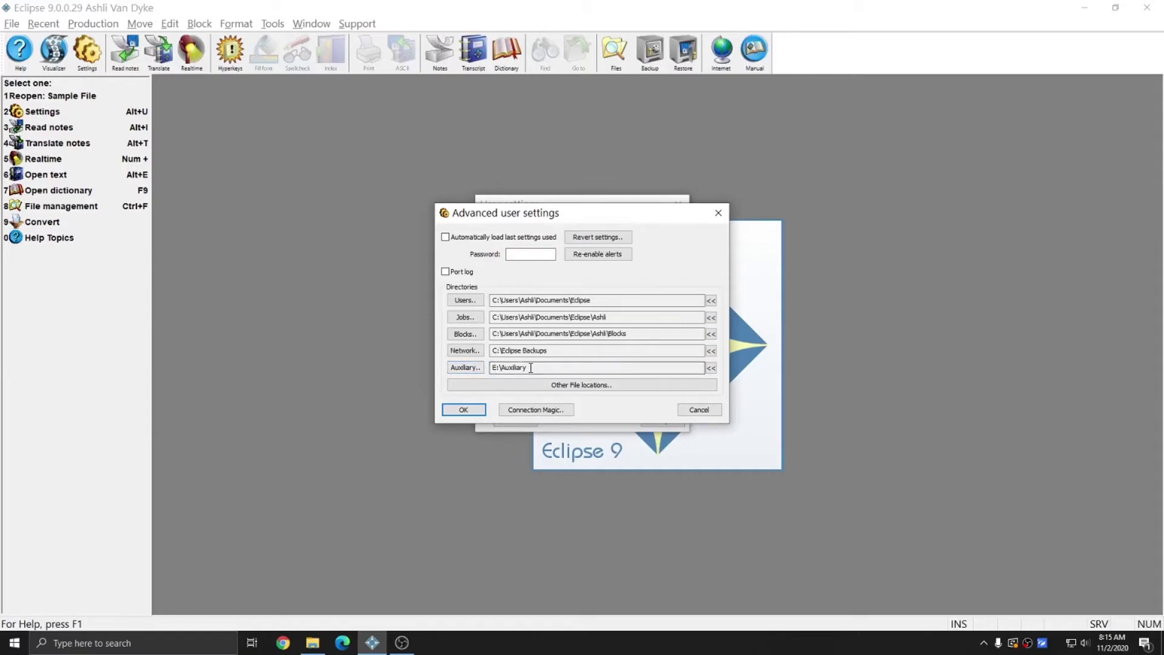
double_click(546, 368)
click(544, 369)
click(470, 412)
Back up the main dictionary and both .ini settings files to the removable EXTERNAL drive
click(521, 422)
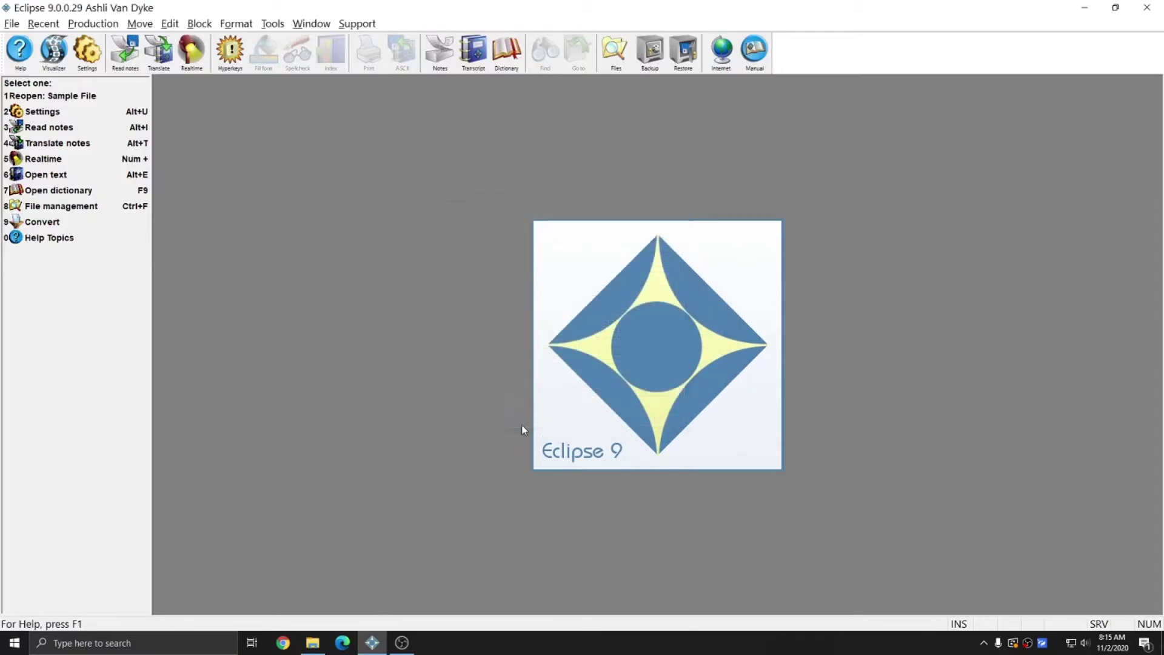
click(272, 23)
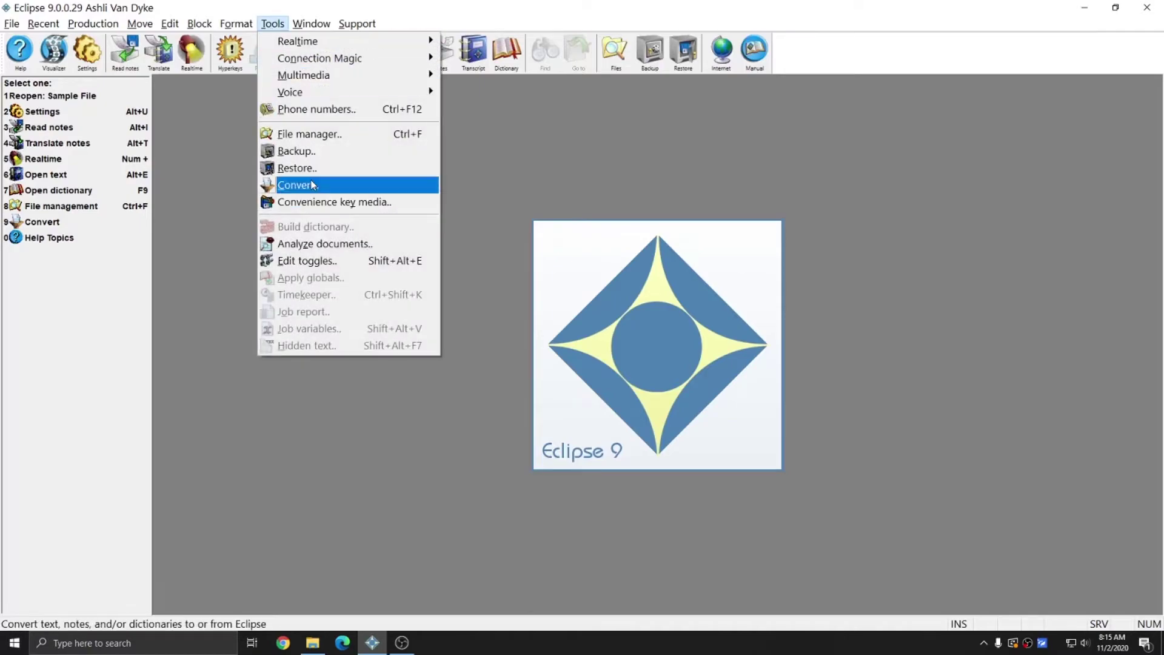
click(295, 151)
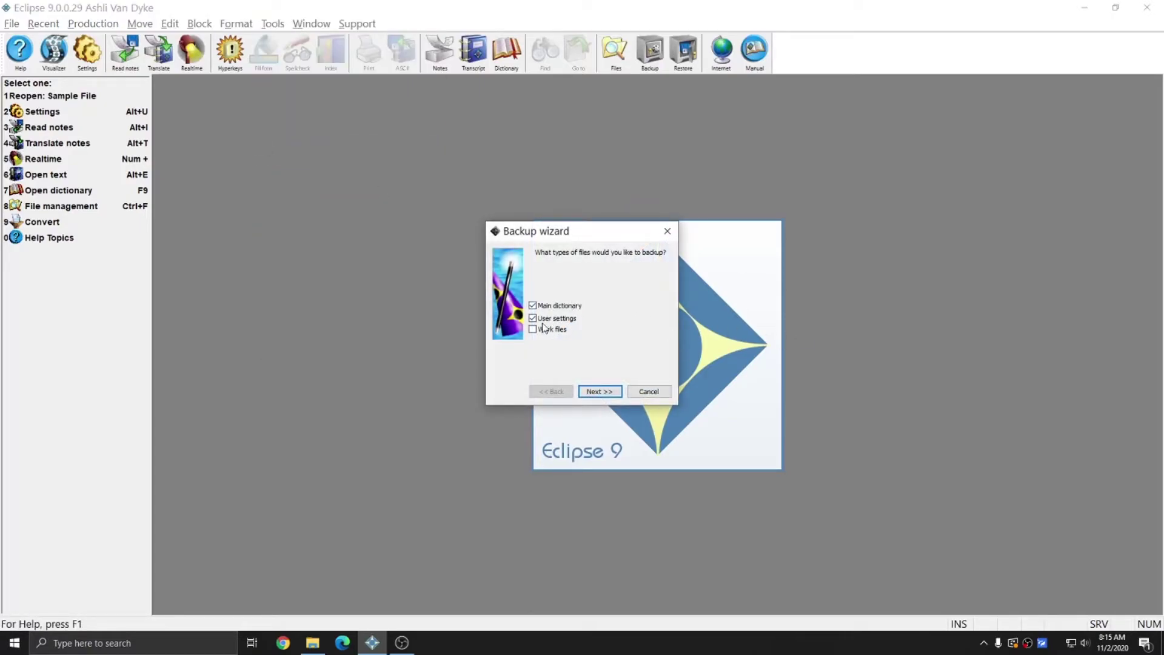
click(597, 393)
click(549, 299)
click(552, 307)
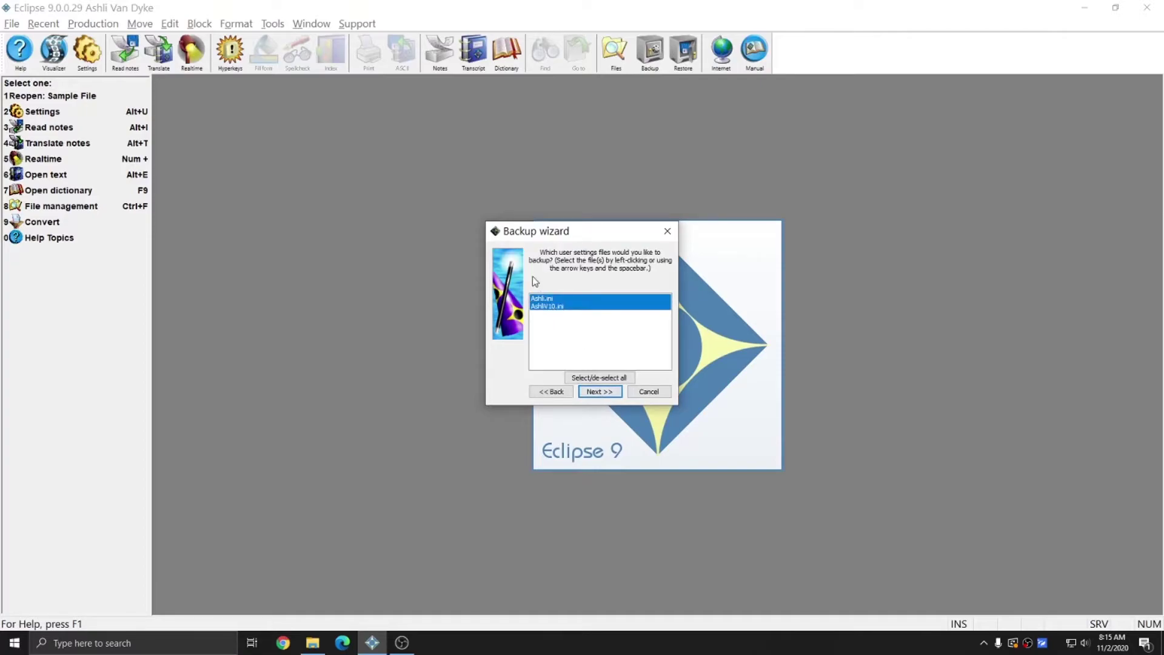
click(598, 392)
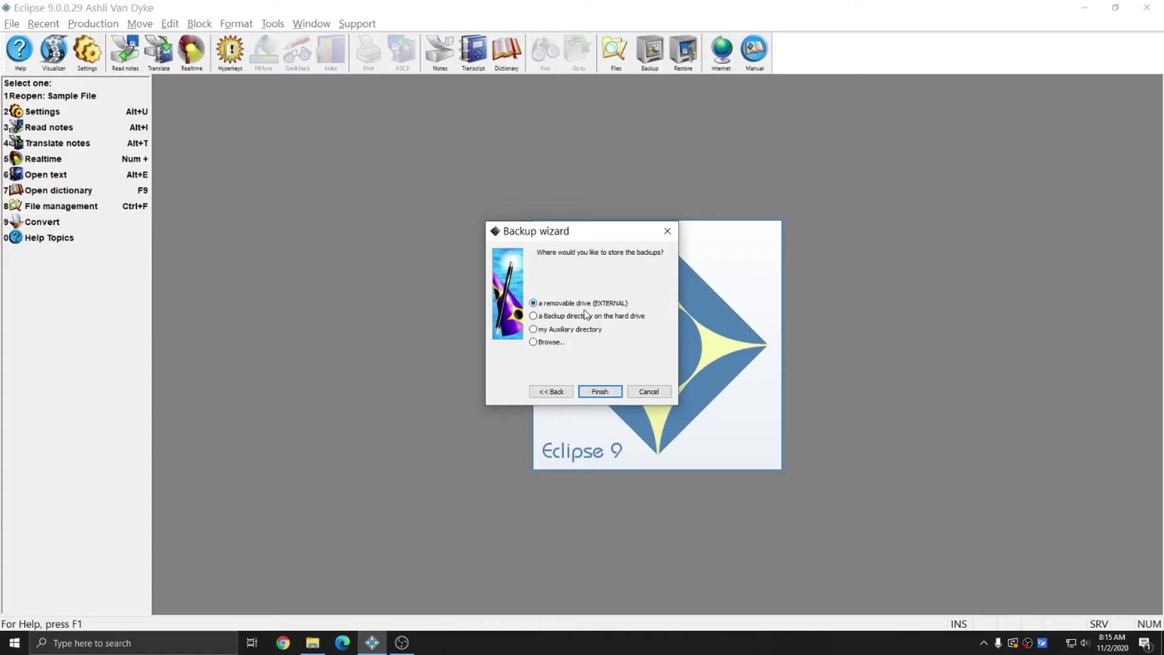
click(600, 392)
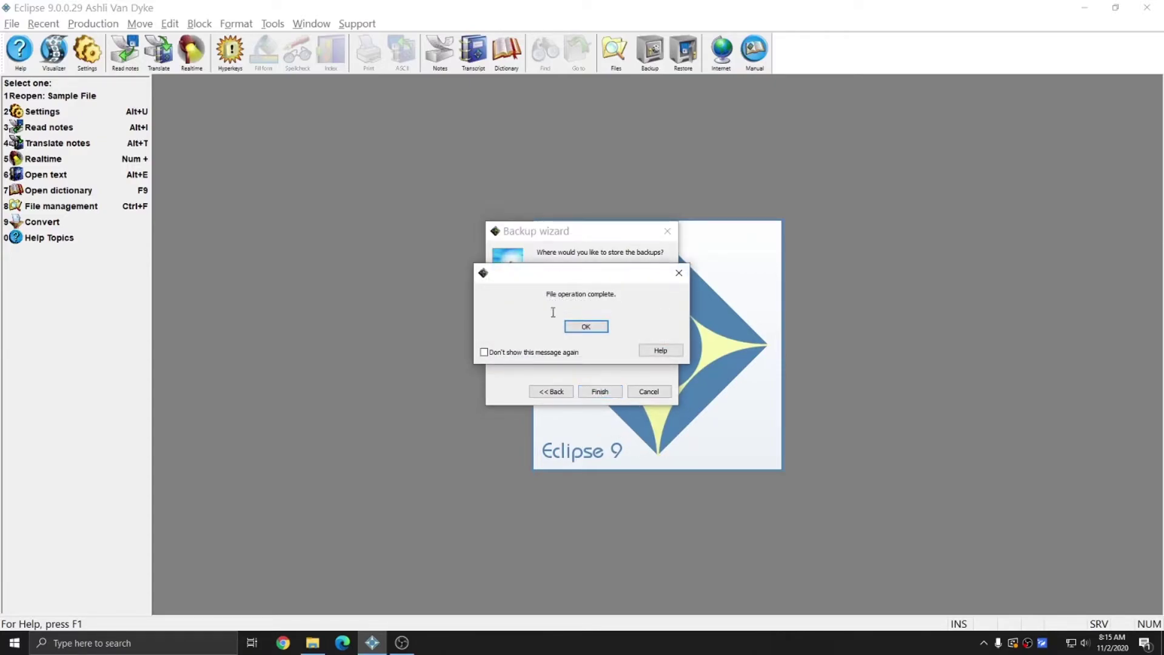
click(583, 327)
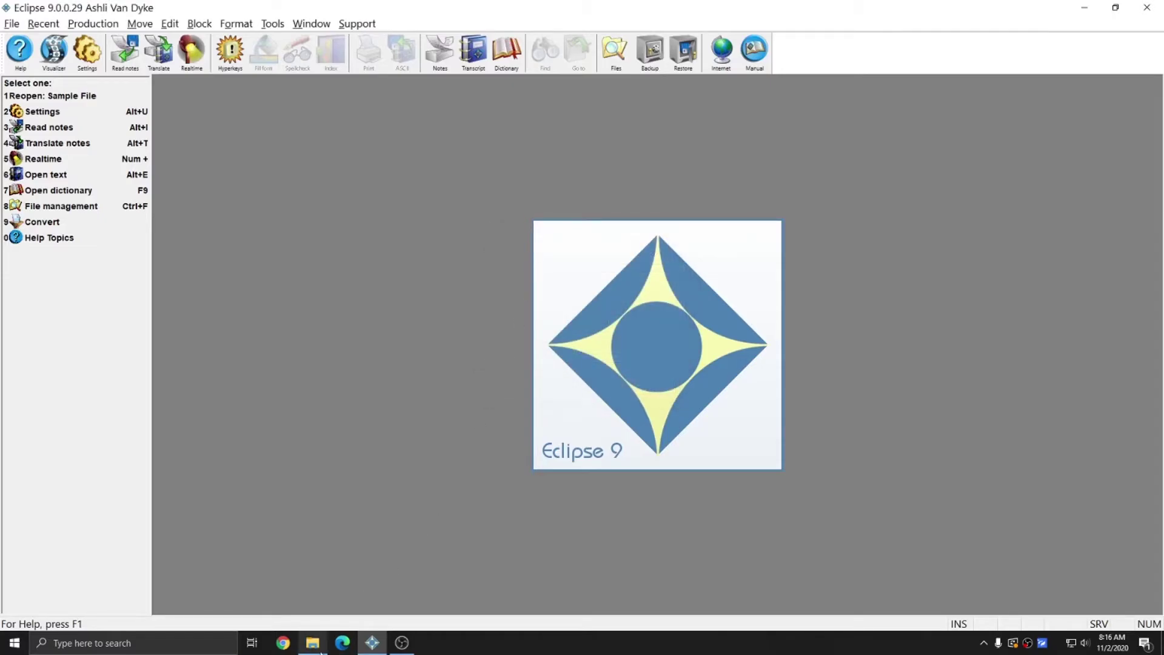
click(312, 643)
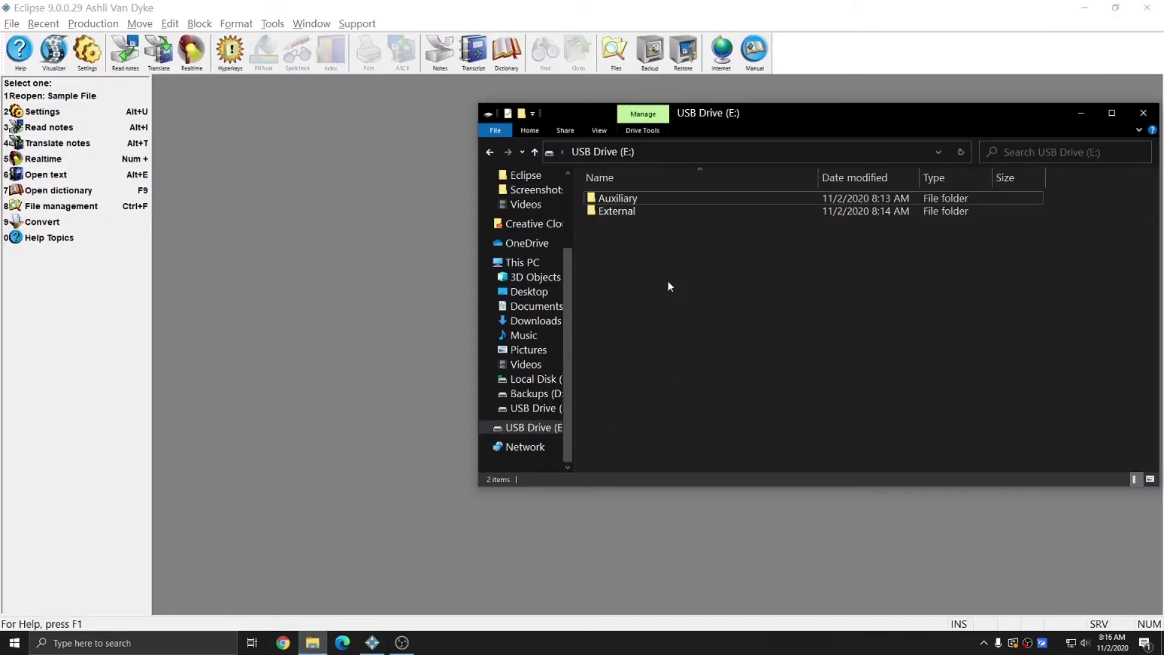
double_click(617, 213)
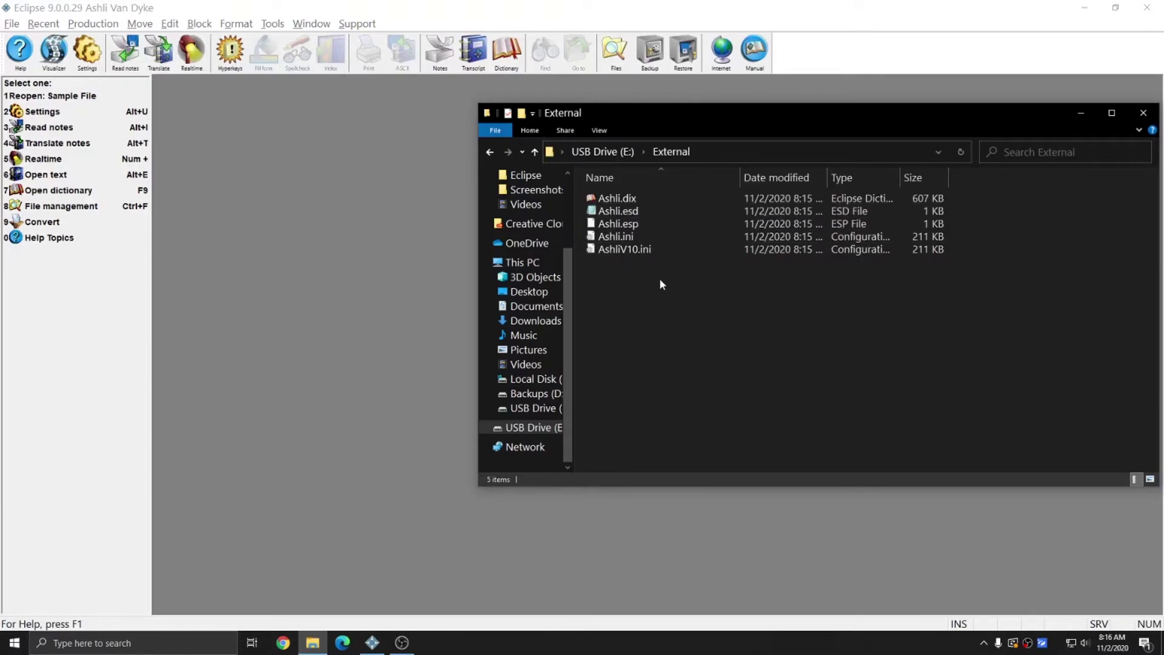
click(641, 252)
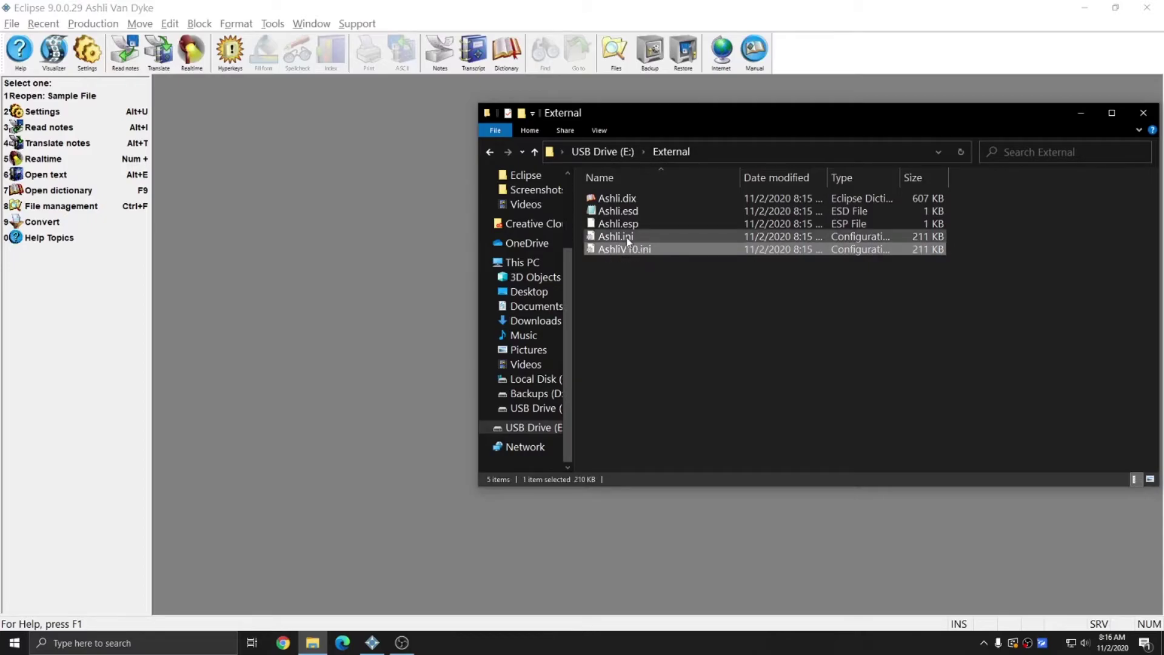
click(627, 242)
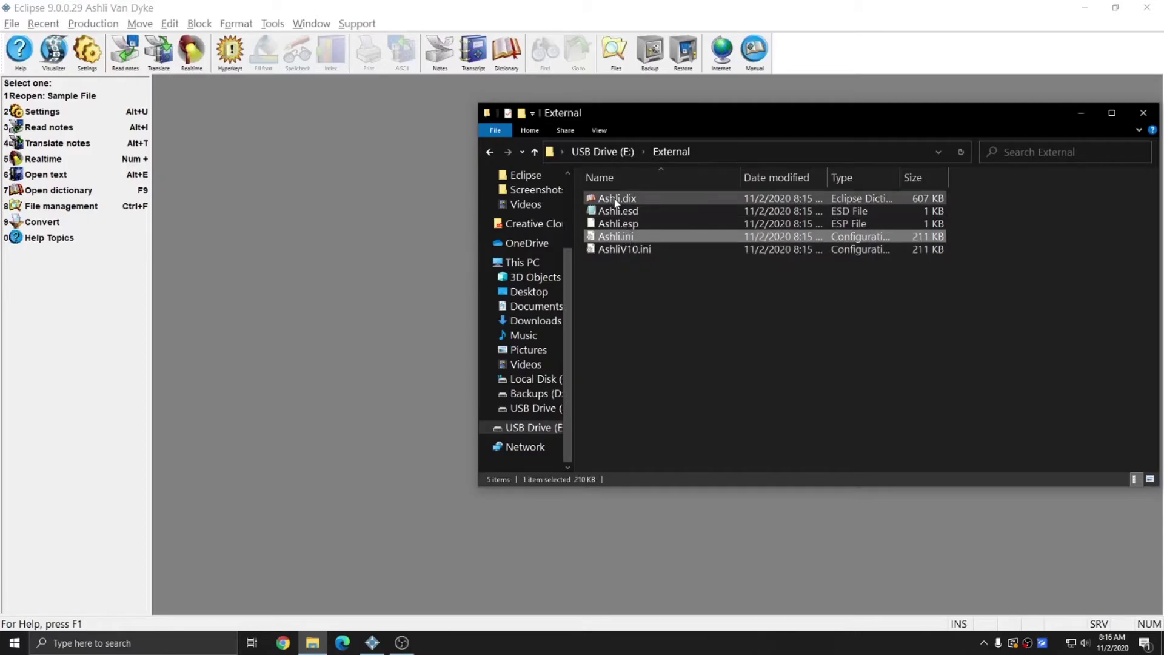
click(609, 225)
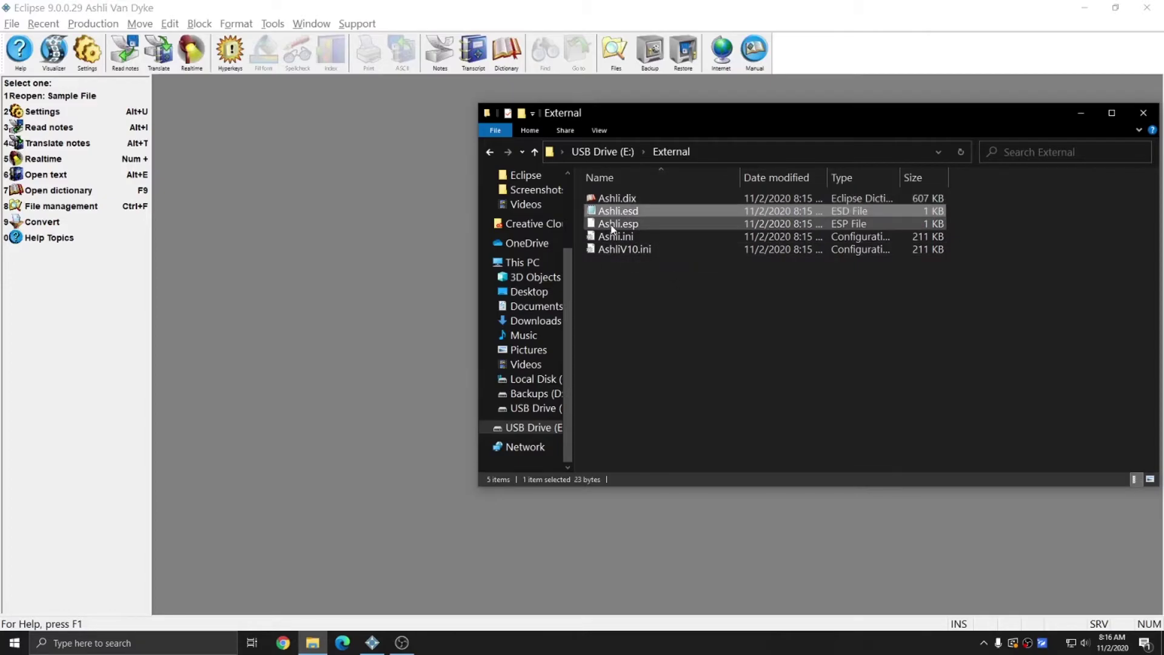
drag(661, 304, 639, 220)
click(697, 305)
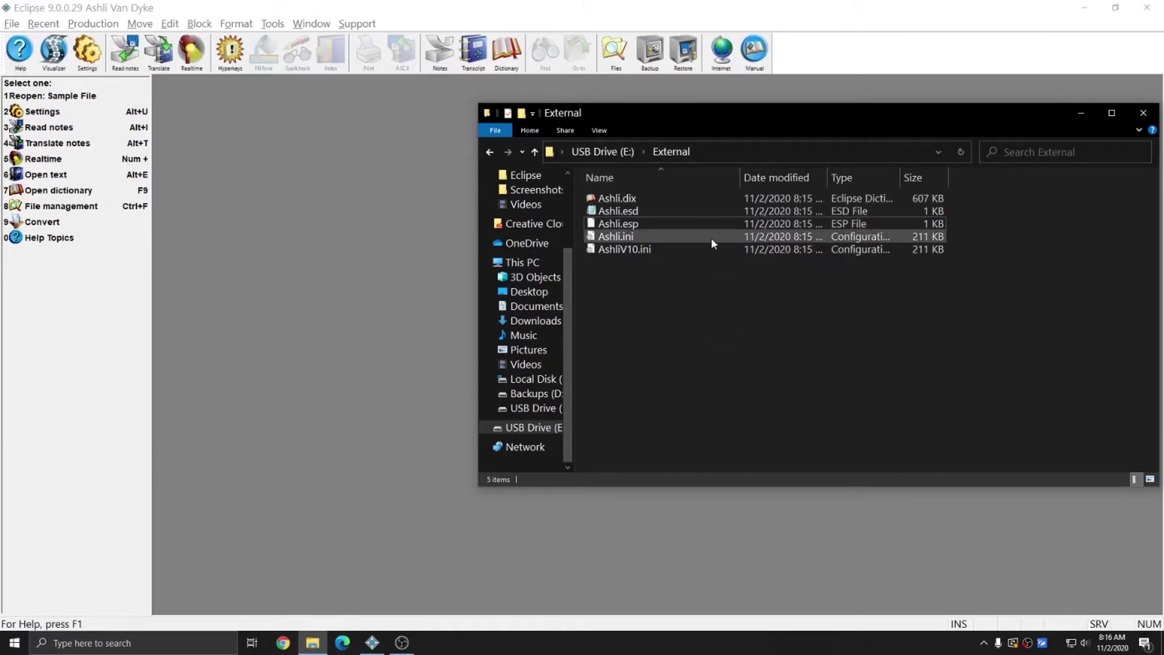
key(alt+Up)
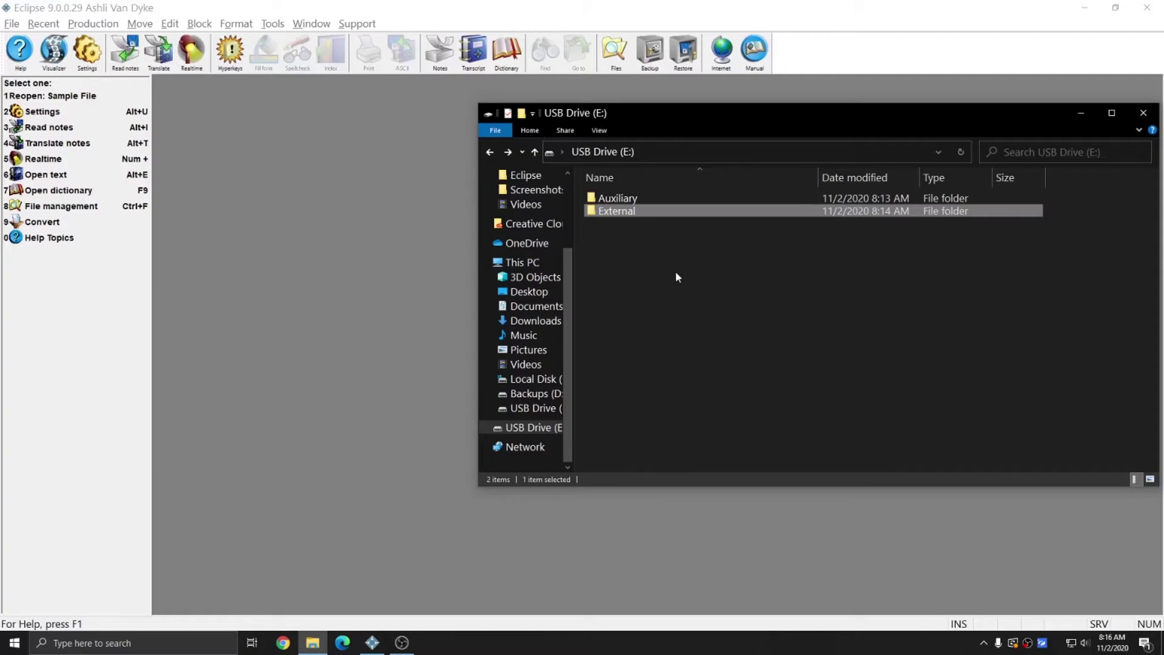
double_click(617, 196)
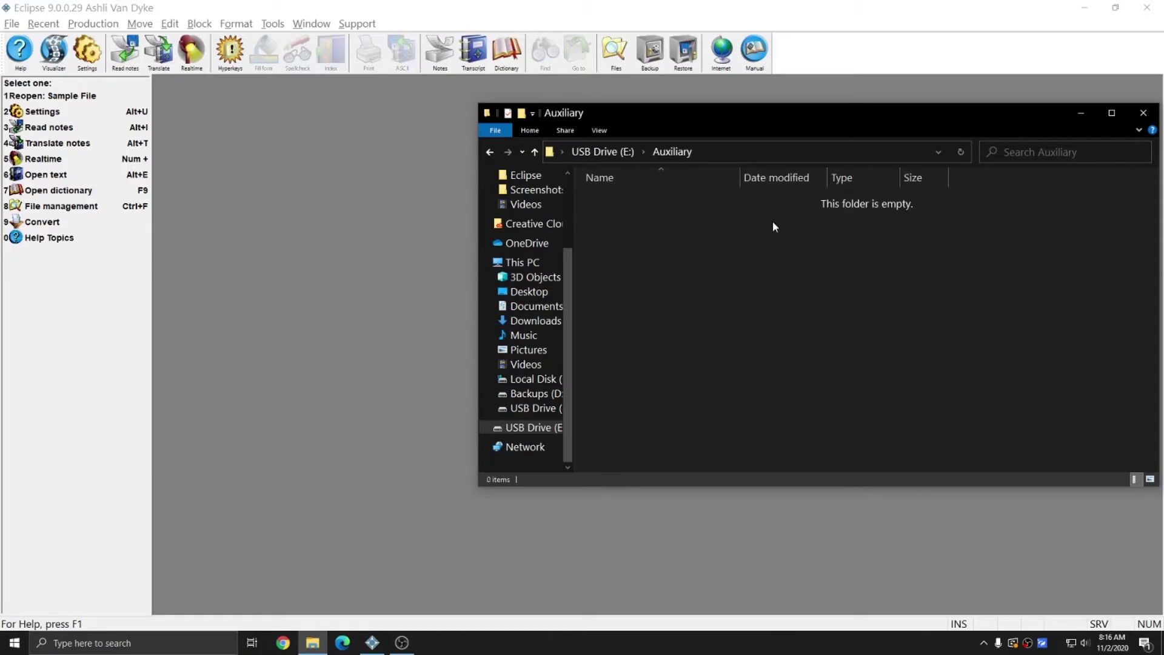
click(1144, 113)
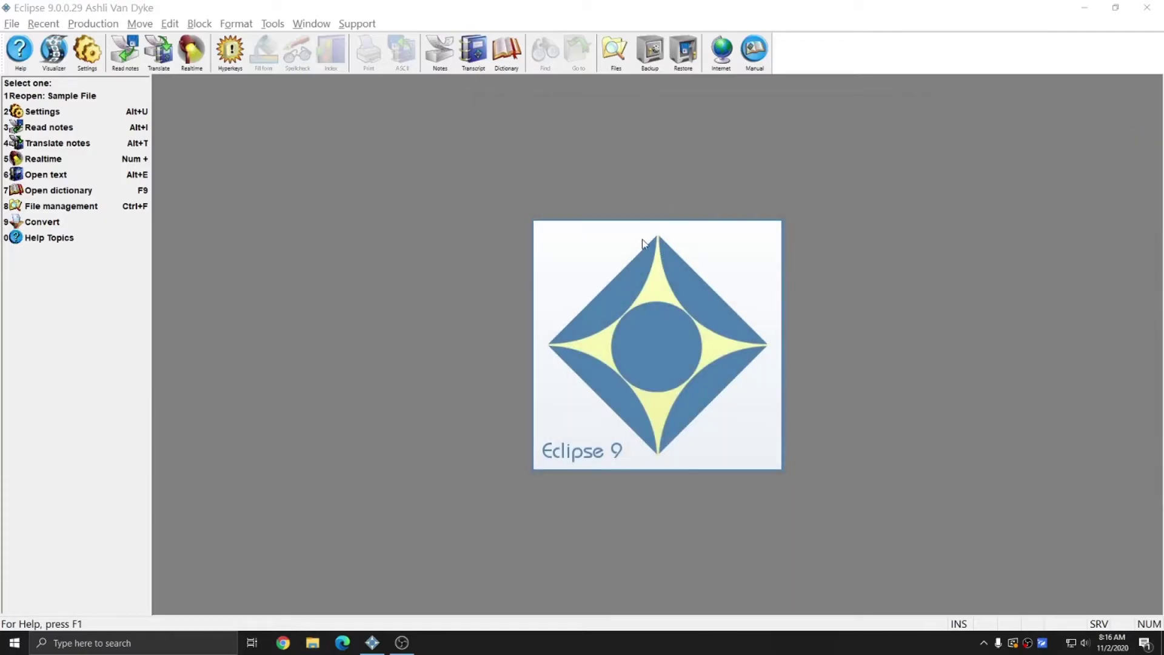
Start a new backup with only Work files ticked
click(272, 23)
click(291, 151)
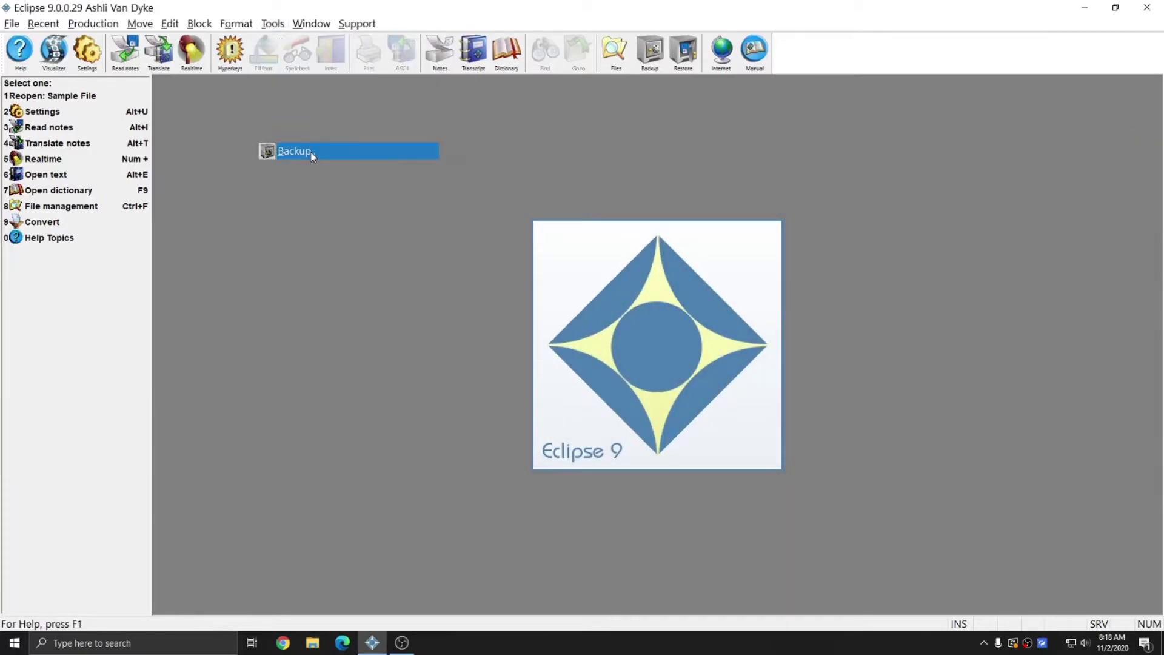
click(532, 305)
click(533, 318)
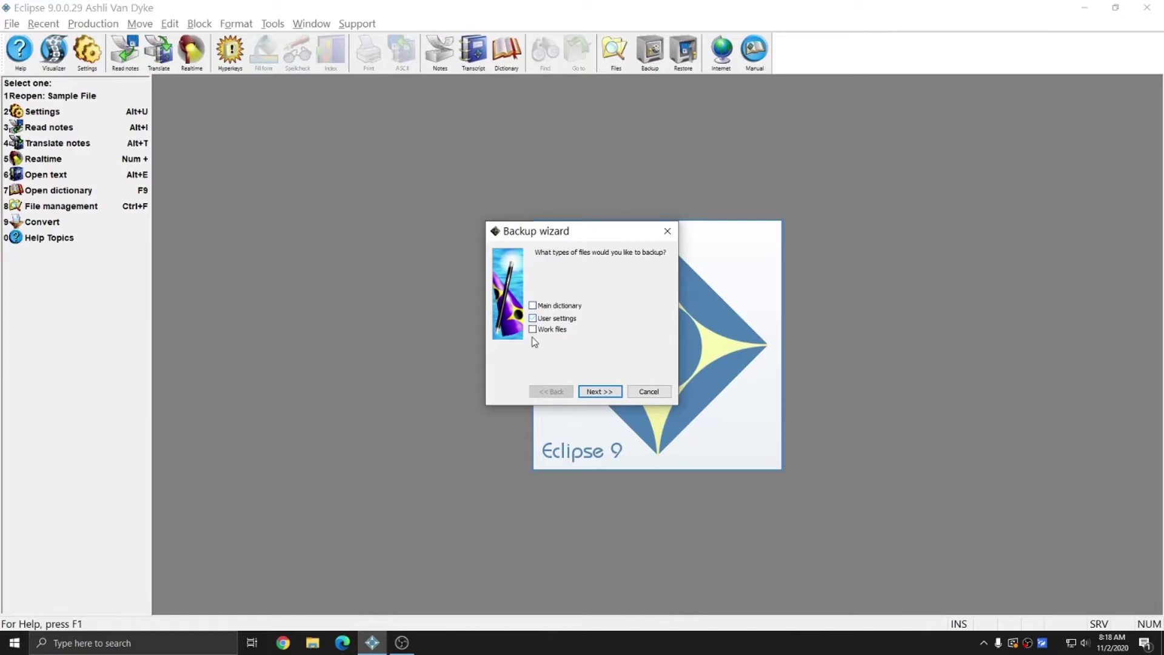
click(532, 328)
click(600, 391)
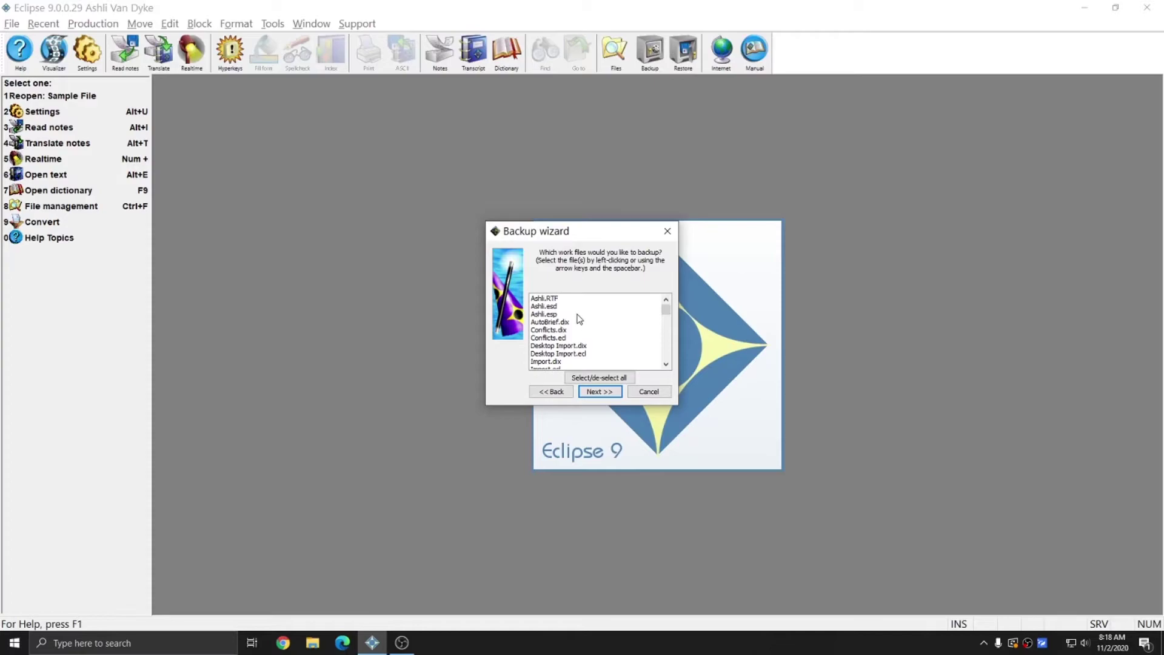
scroll(579, 318, down, 10)
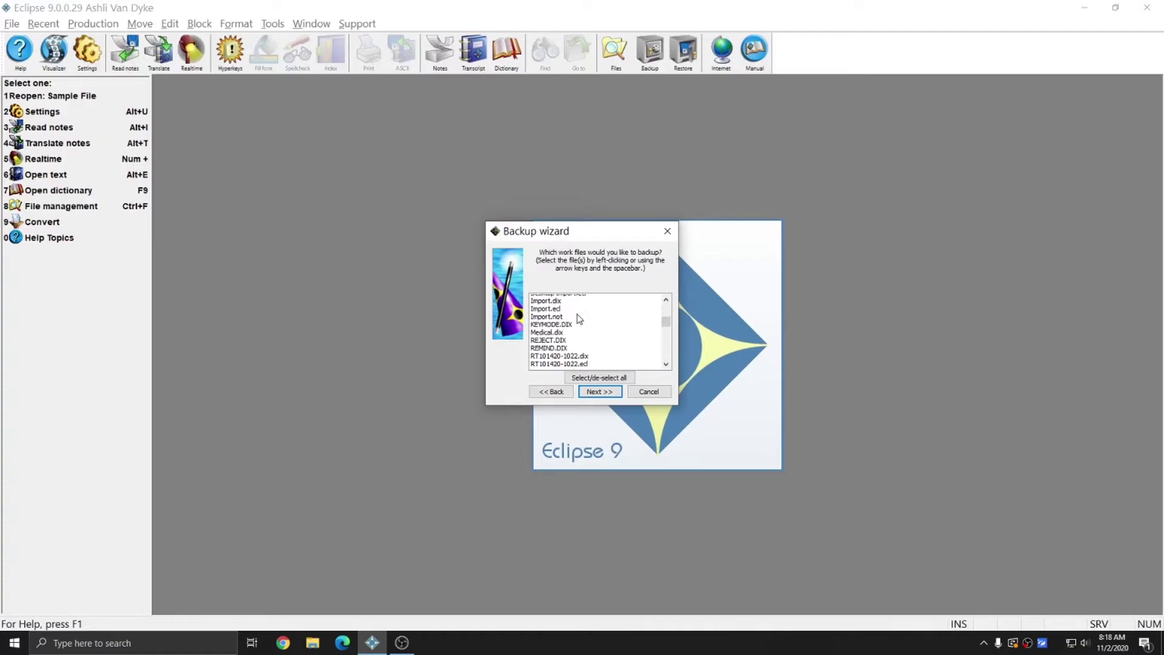
scroll(579, 318, down, 8)
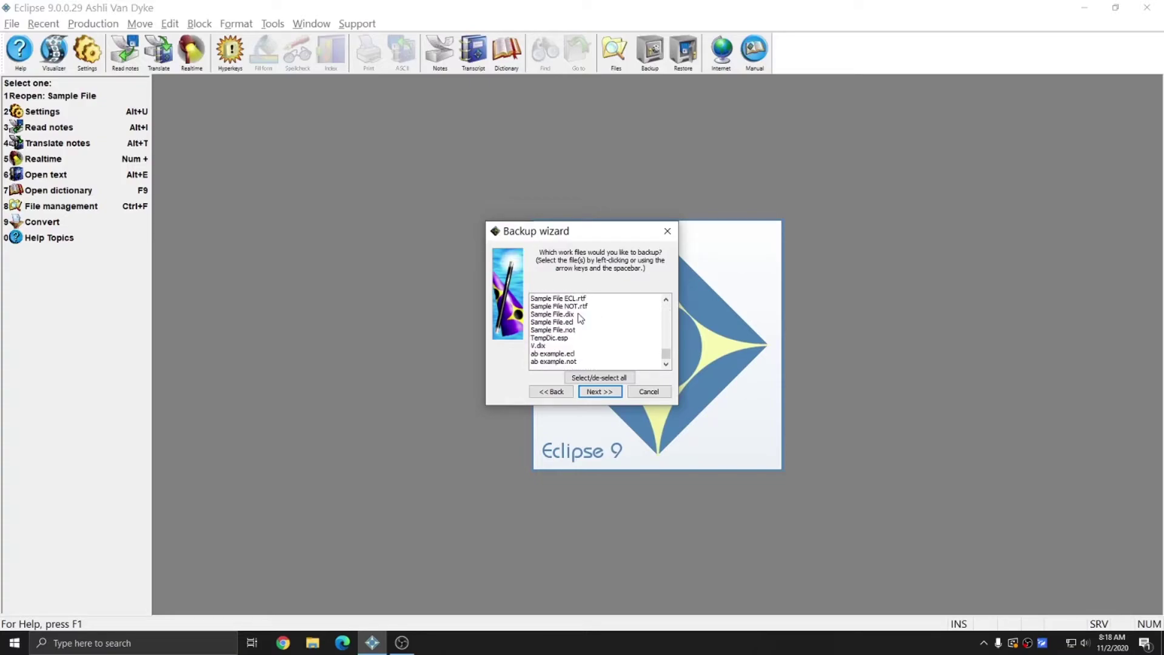
scroll(587, 346, up, 1)
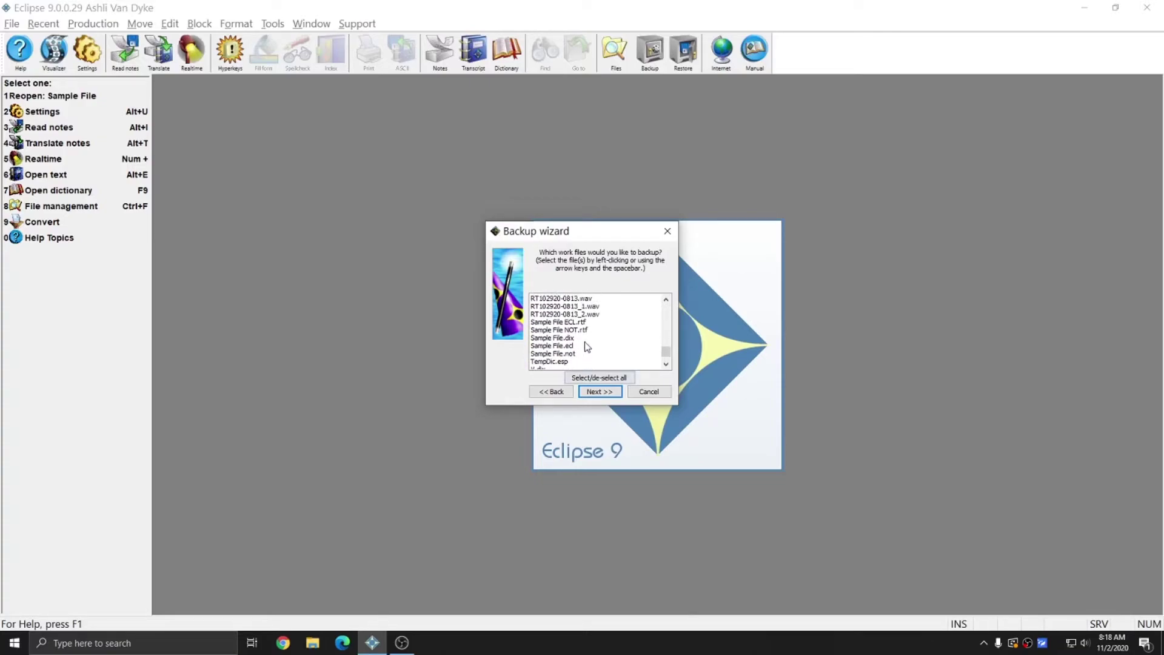
click(552, 354)
drag(549, 356, 546, 318)
scroll(627, 347, up, 1)
click(553, 306)
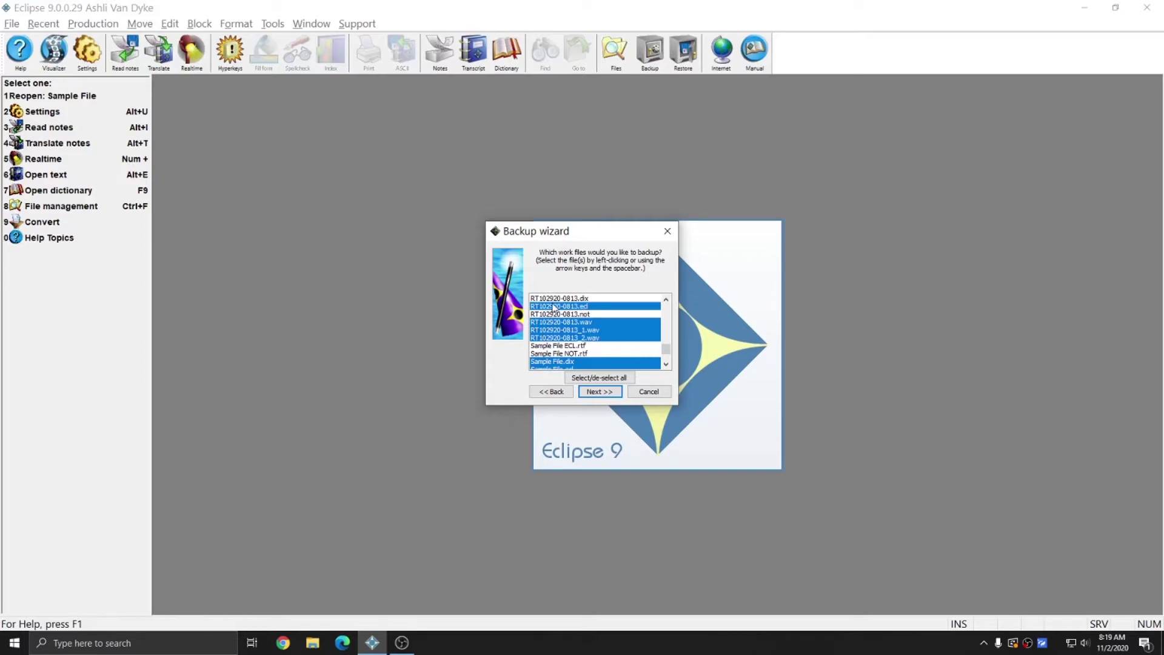
click(553, 314)
click(558, 298)
scroll(618, 343, up, 1)
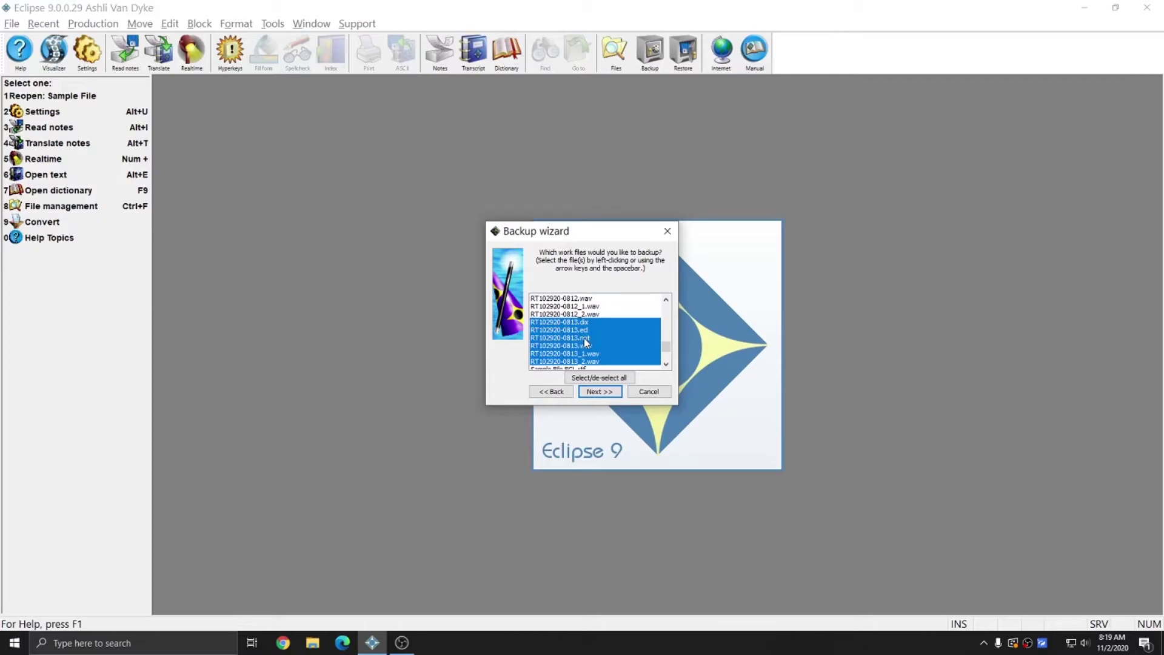
scroll(585, 346, down, 1)
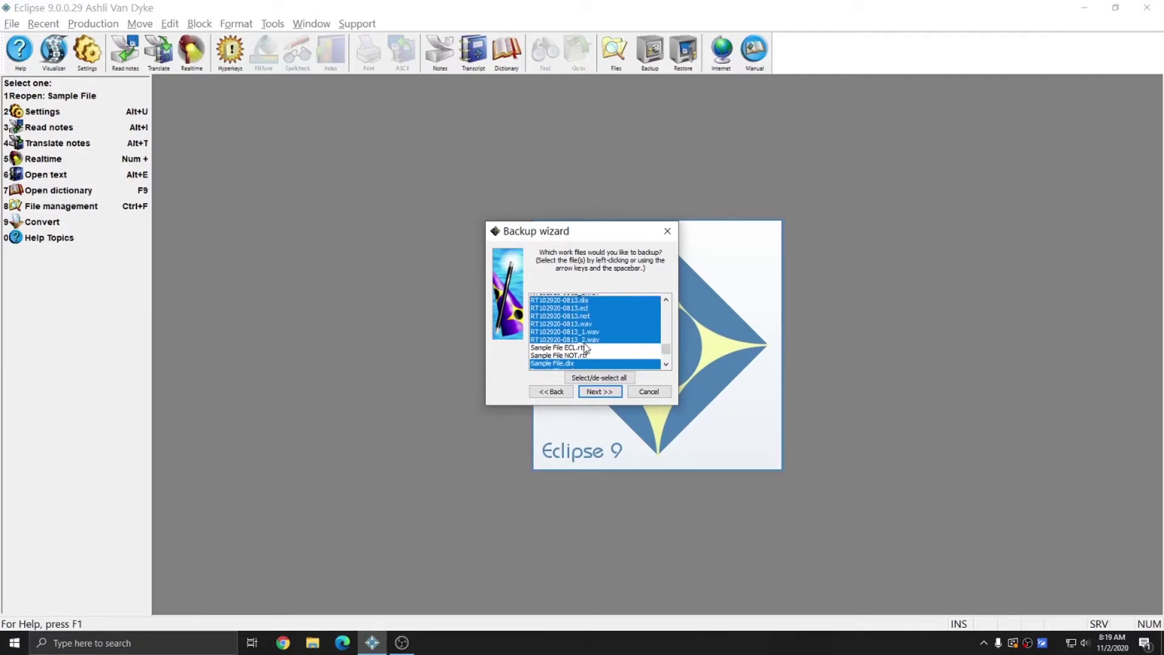
scroll(586, 347, down, 2)
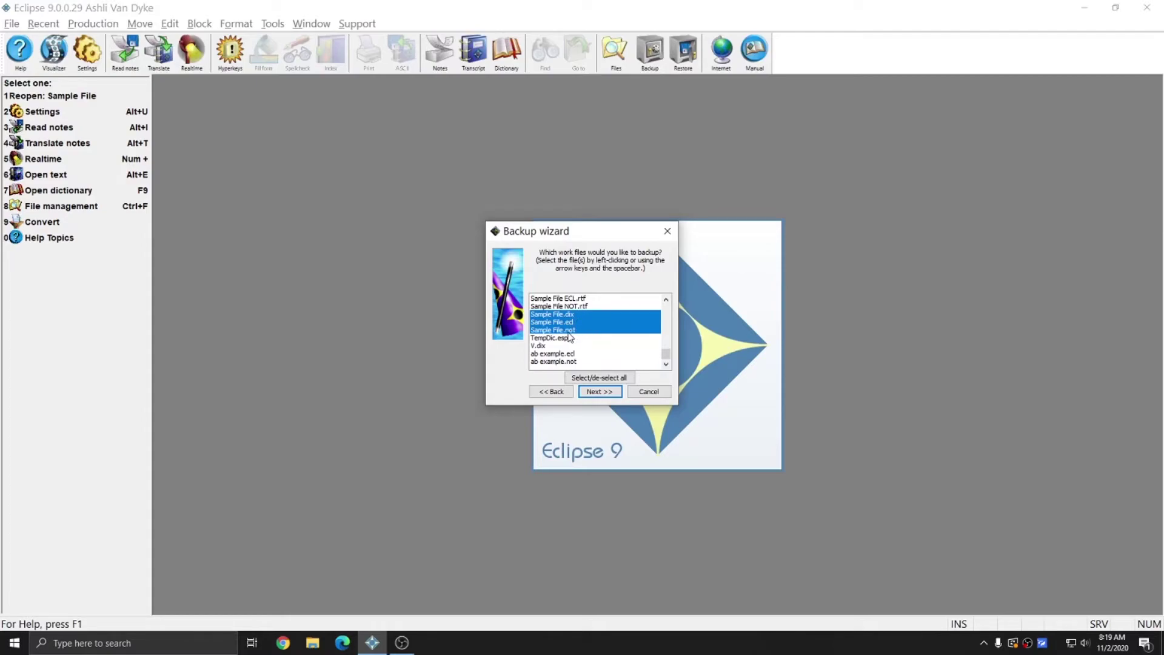
scroll(622, 344, up, 2)
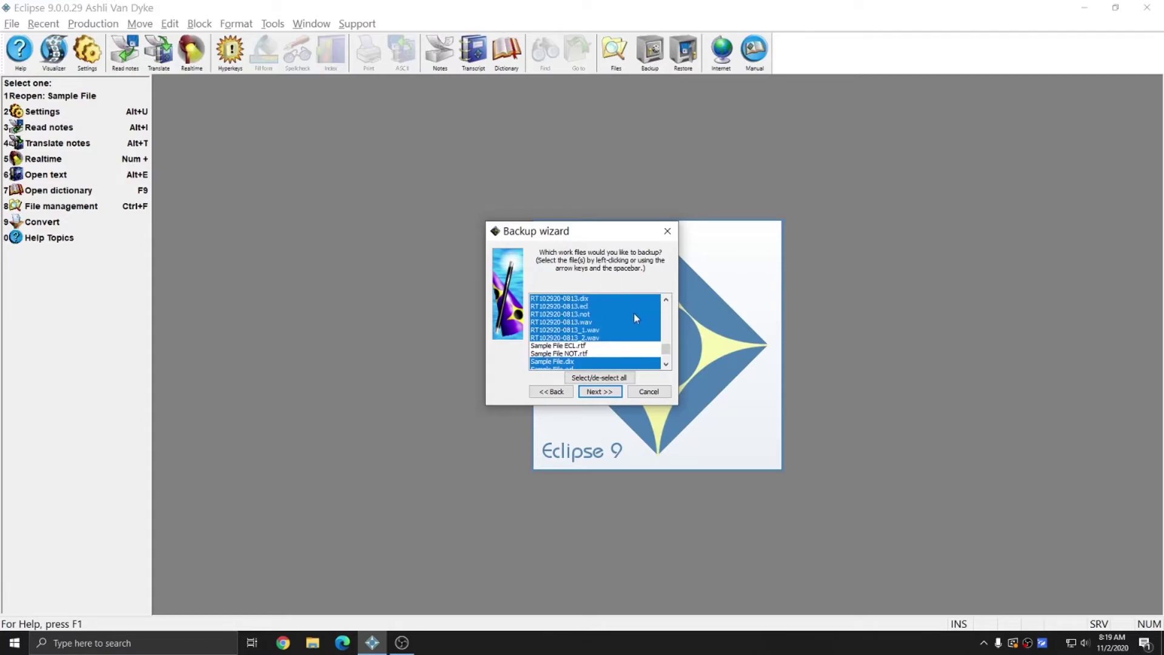
scroll(635, 313, up, 1)
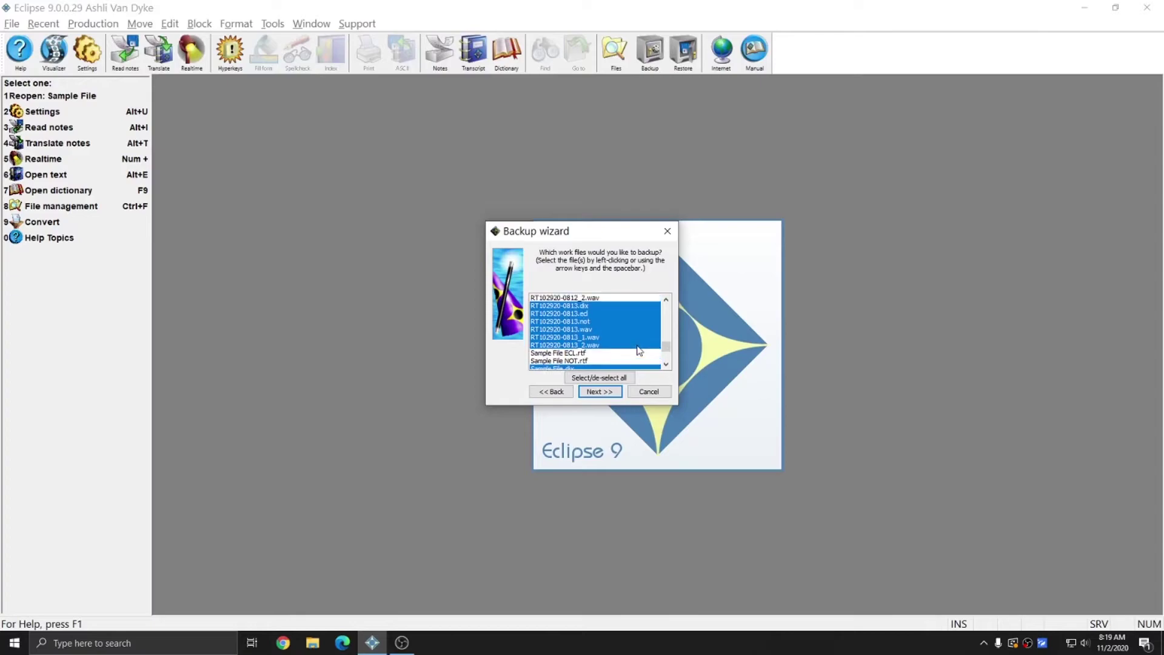
Finish the work-files backup into 'my Auxiliary directory' and acknowledge the 'File operation complete.' message
click(595, 393)
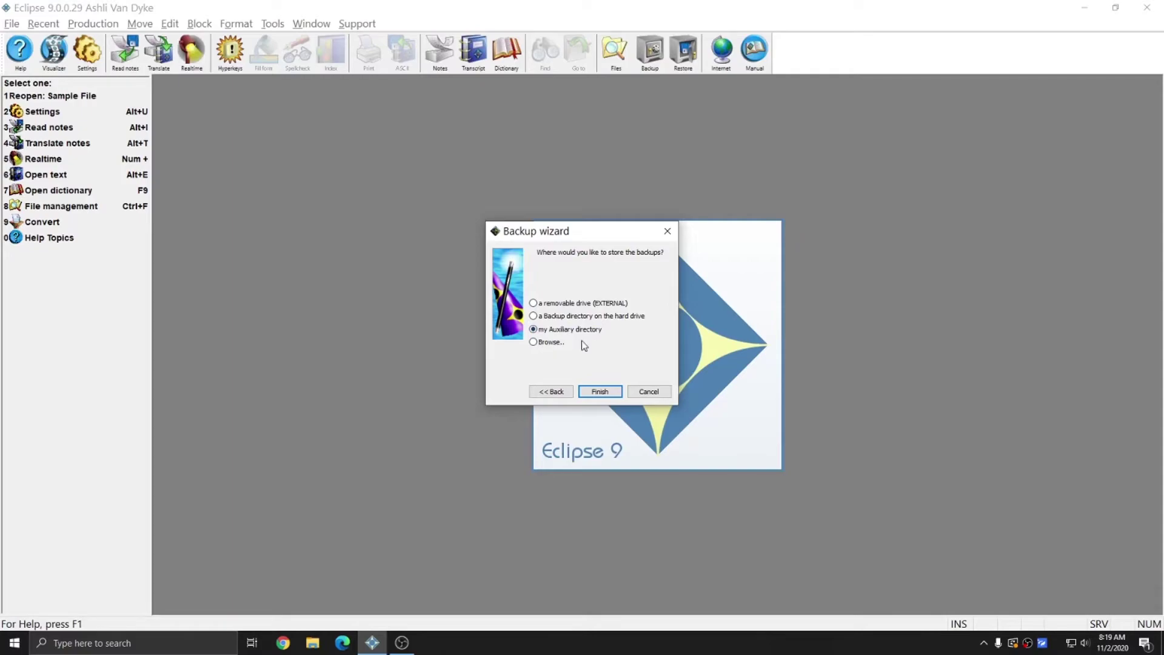
click(597, 393)
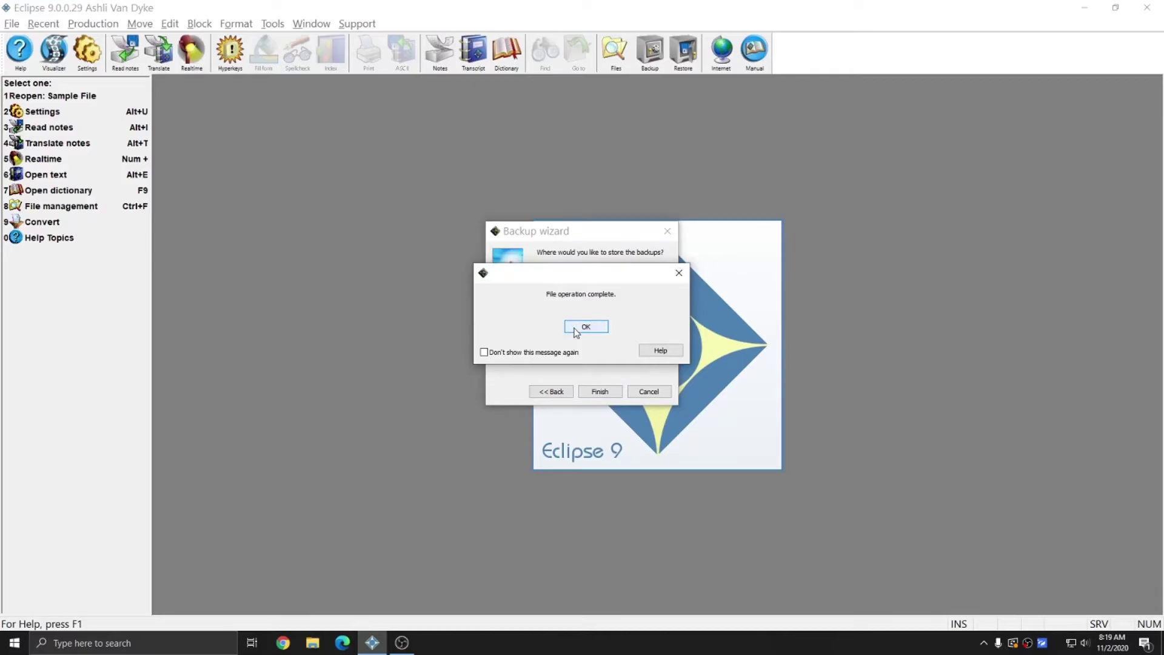
click(579, 329)
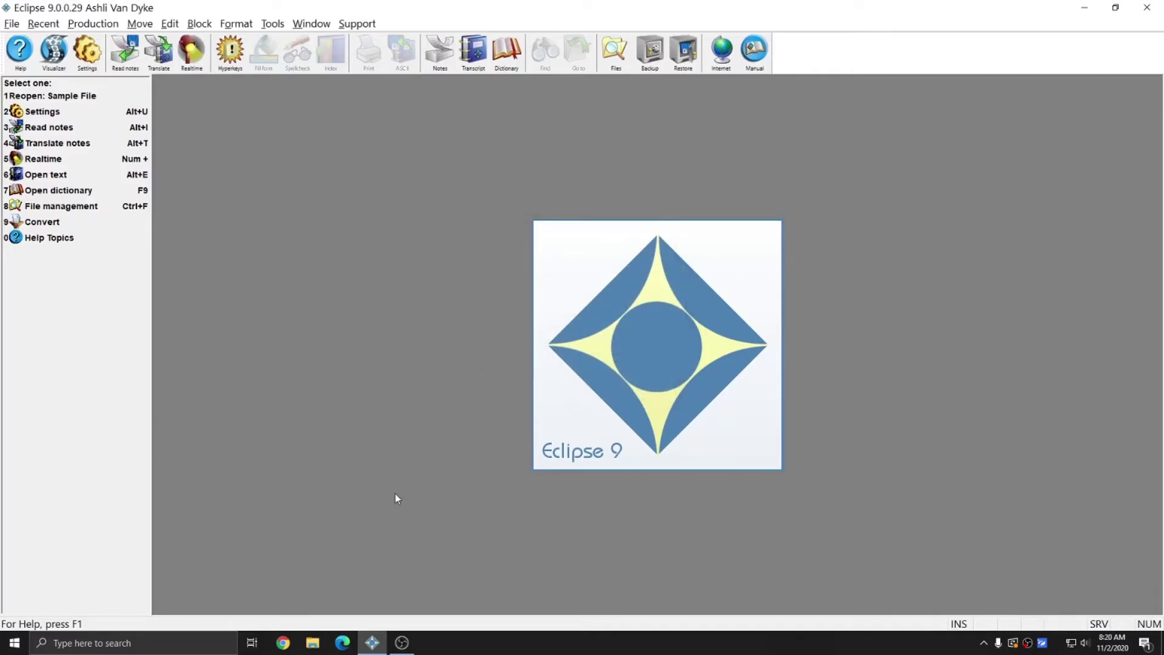
click(312, 642)
scroll(539, 314, down, 2)
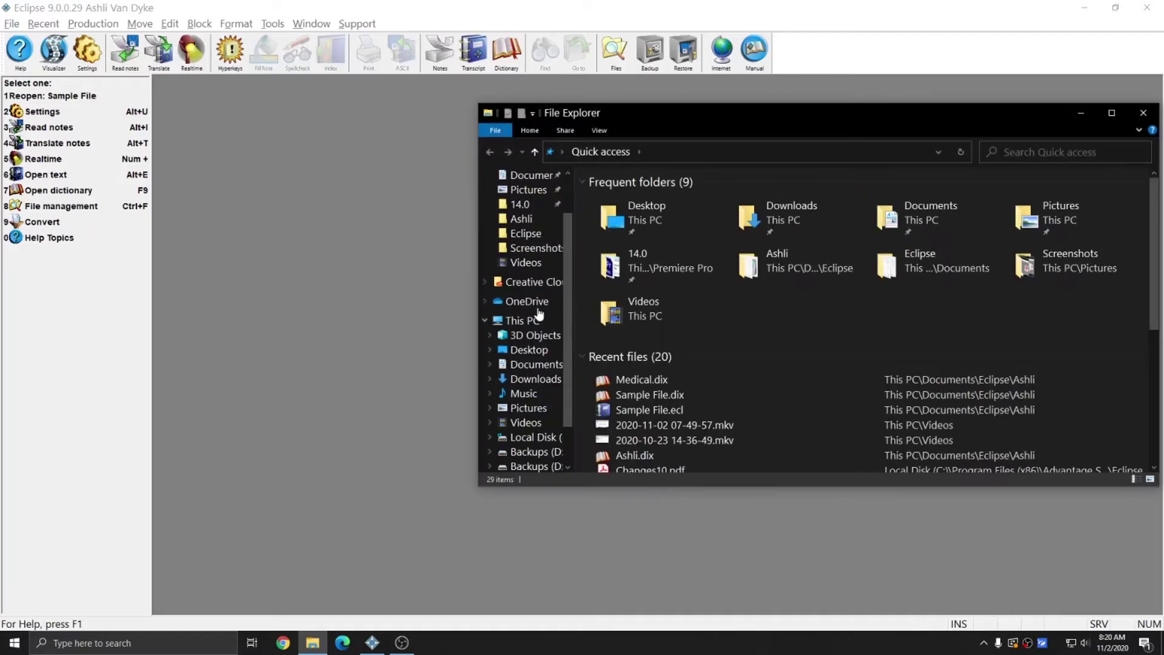
scroll(540, 314, down, 1)
click(527, 407)
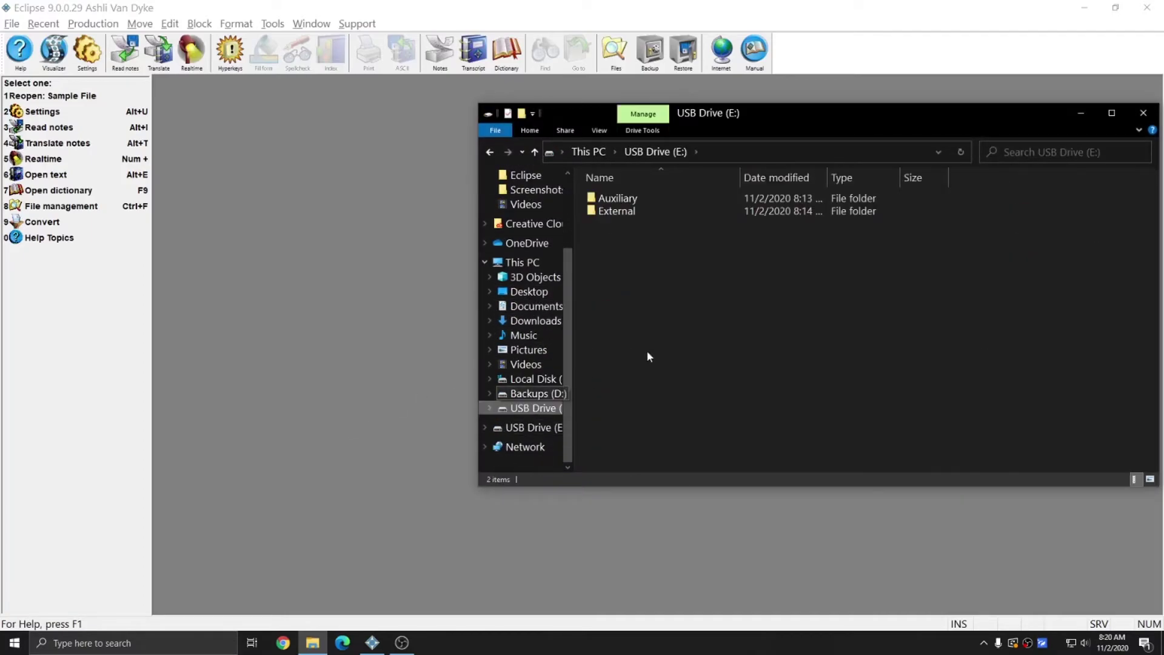
double_click(633, 201)
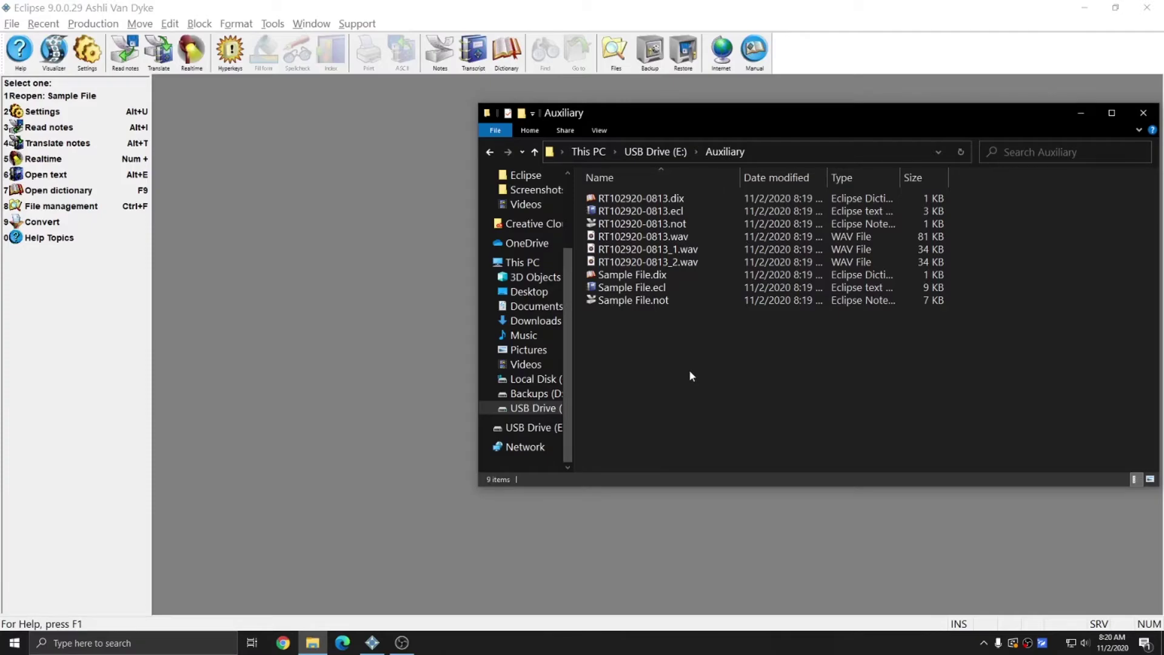
click(1144, 113)
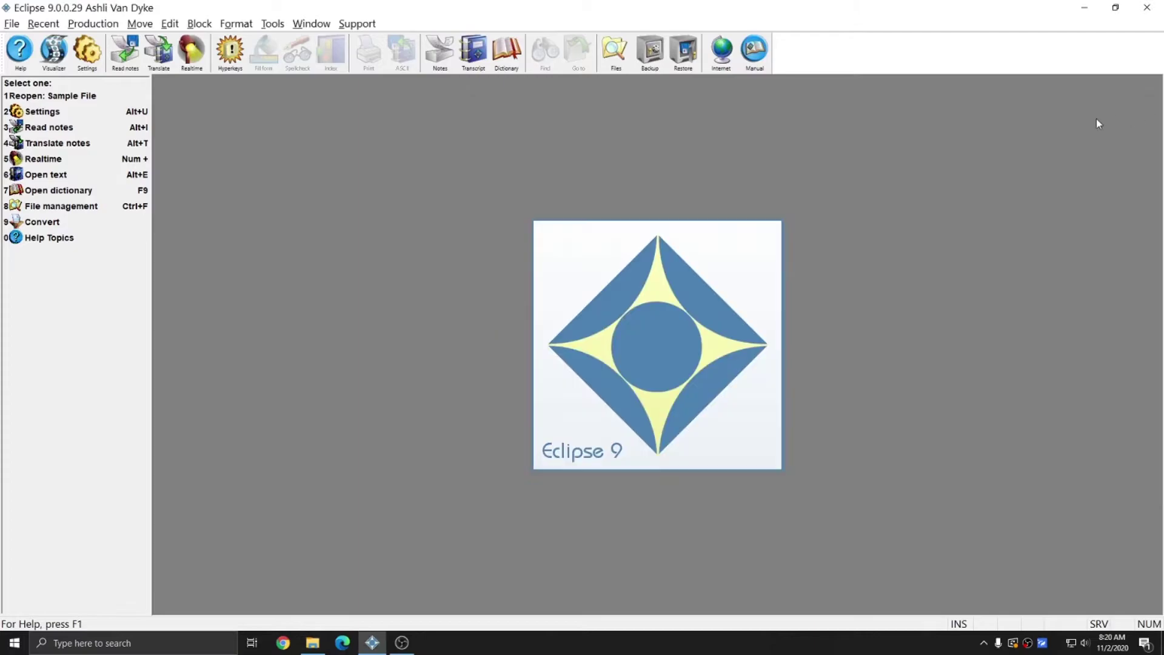
key(ctrl+f)
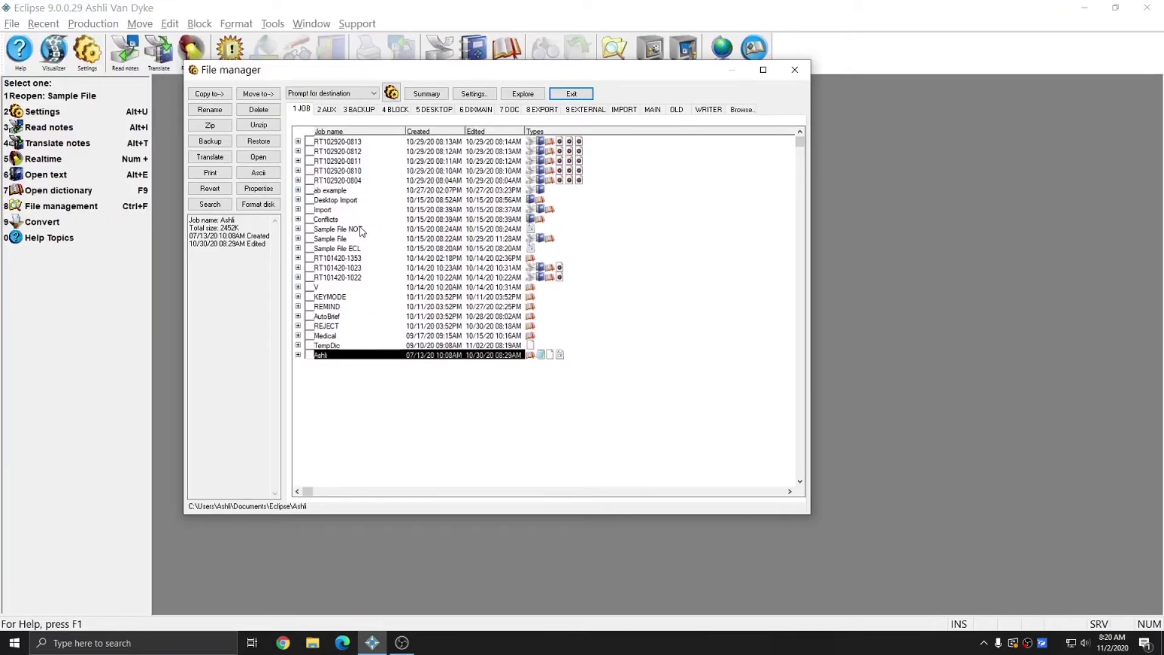
click(310, 239)
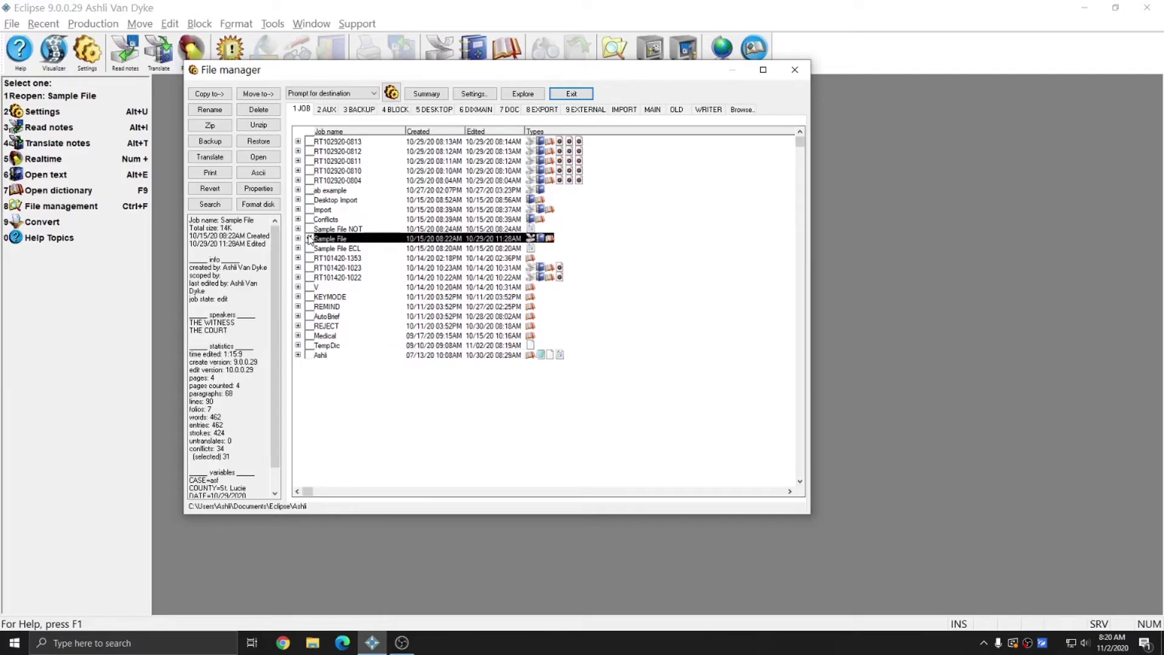
click(309, 141)
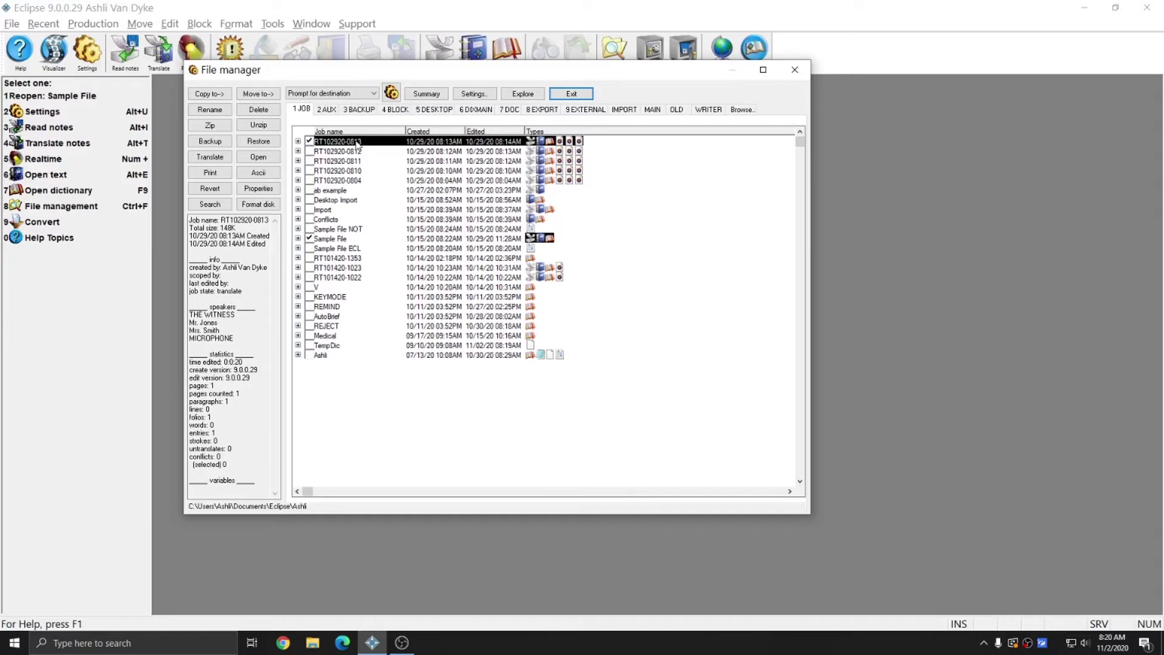
click(258, 110)
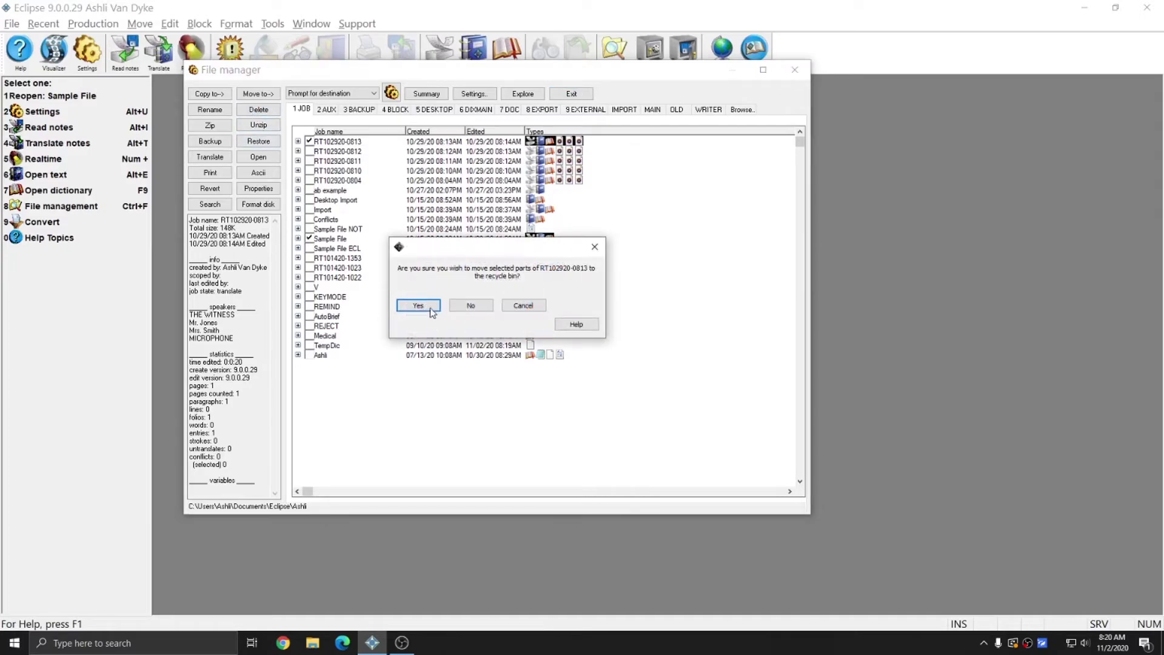
click(431, 307)
click(431, 306)
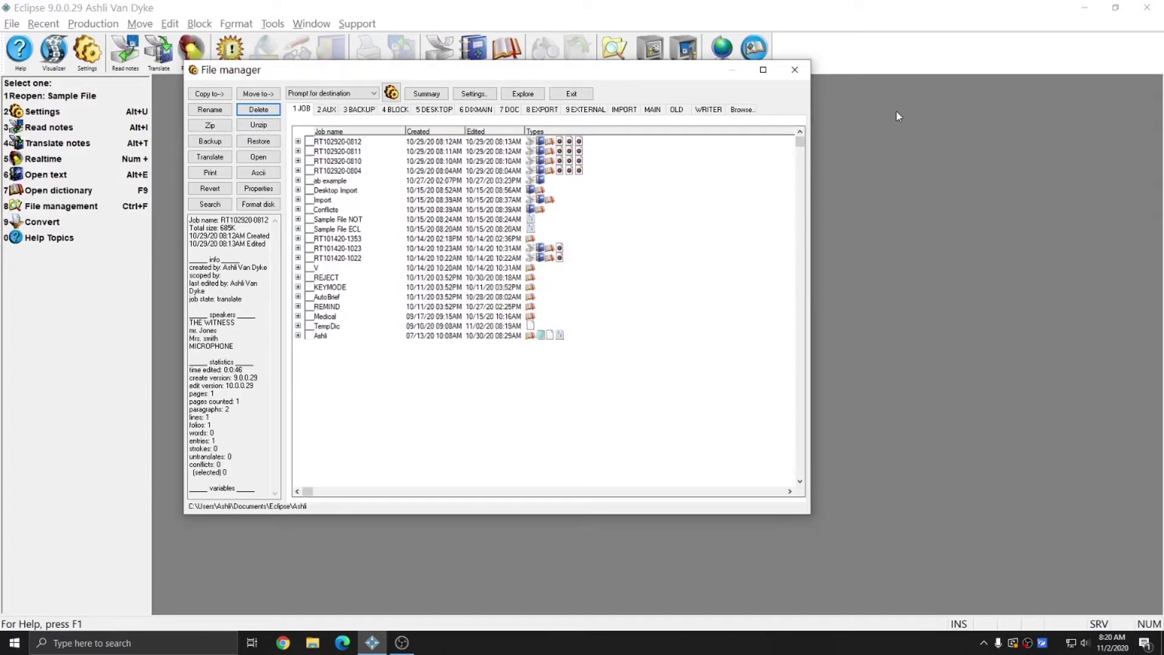
click(795, 69)
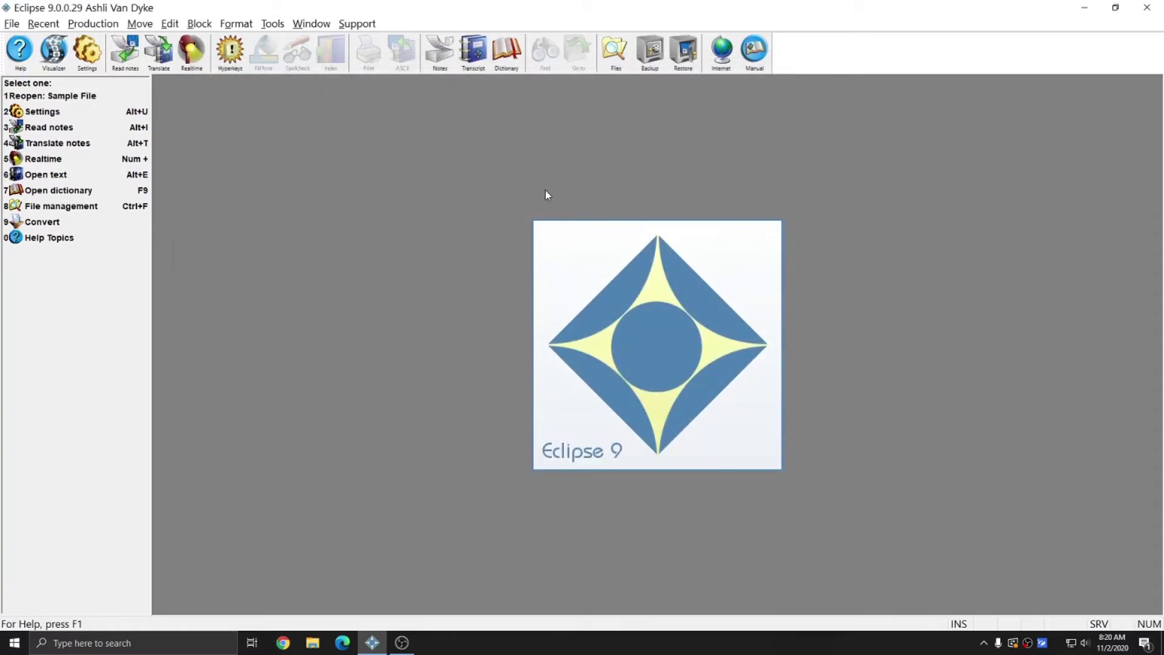
Use Tools > Restore to restore all nine Auxiliary-directory backup files for both jobs
click(272, 23)
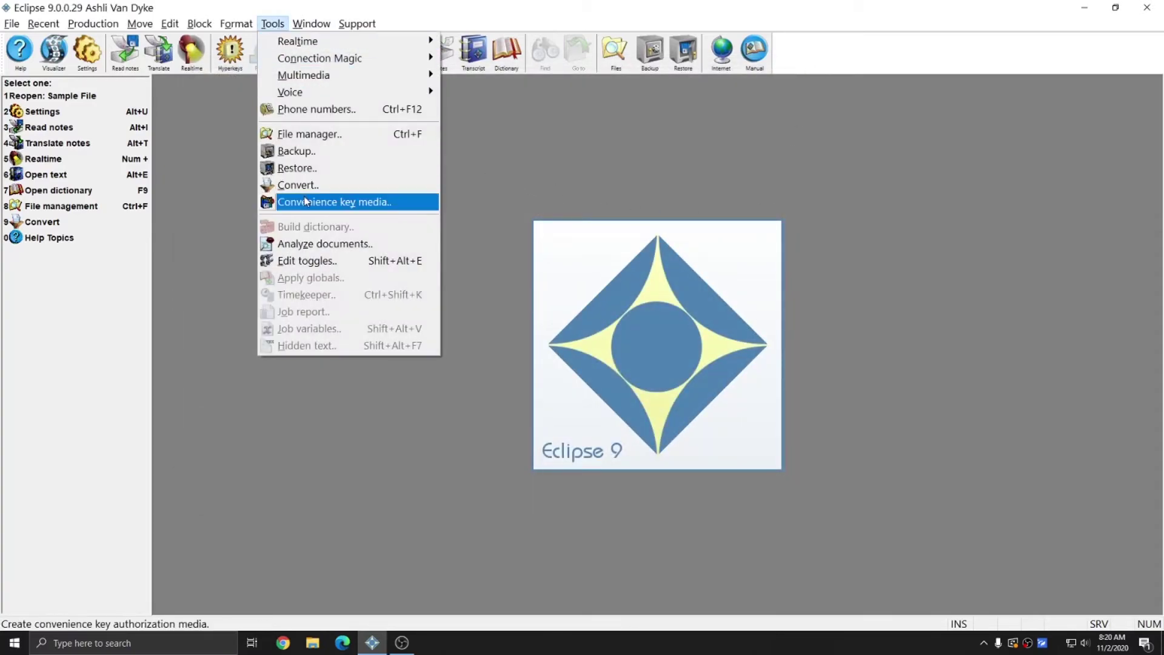
click(309, 173)
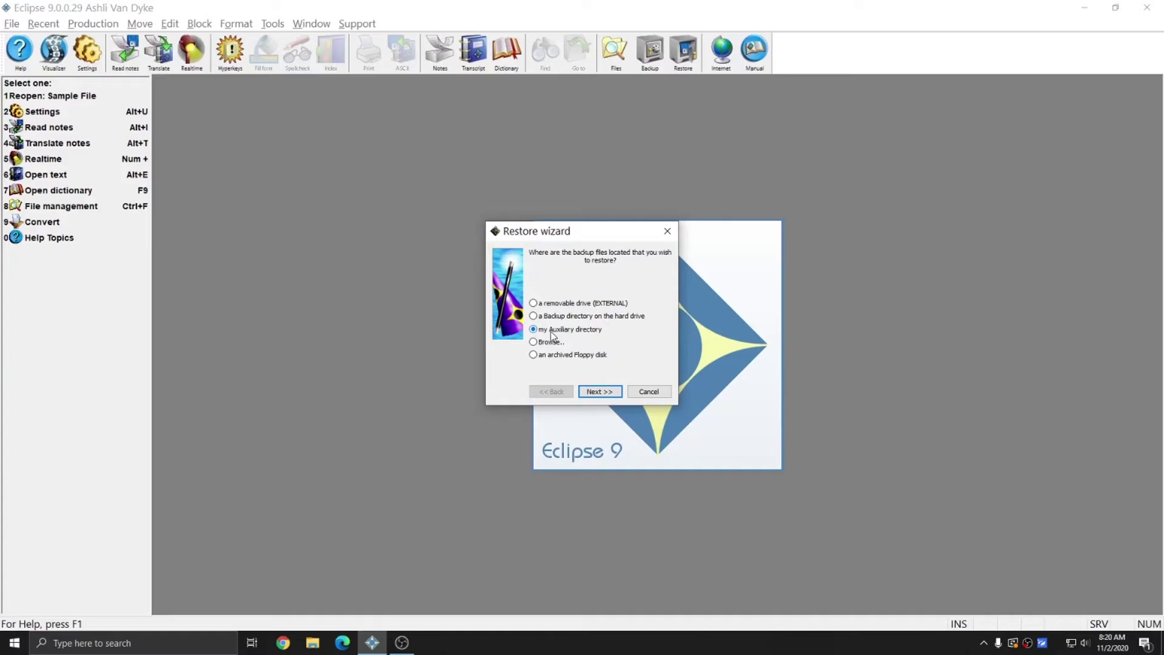
click(599, 393)
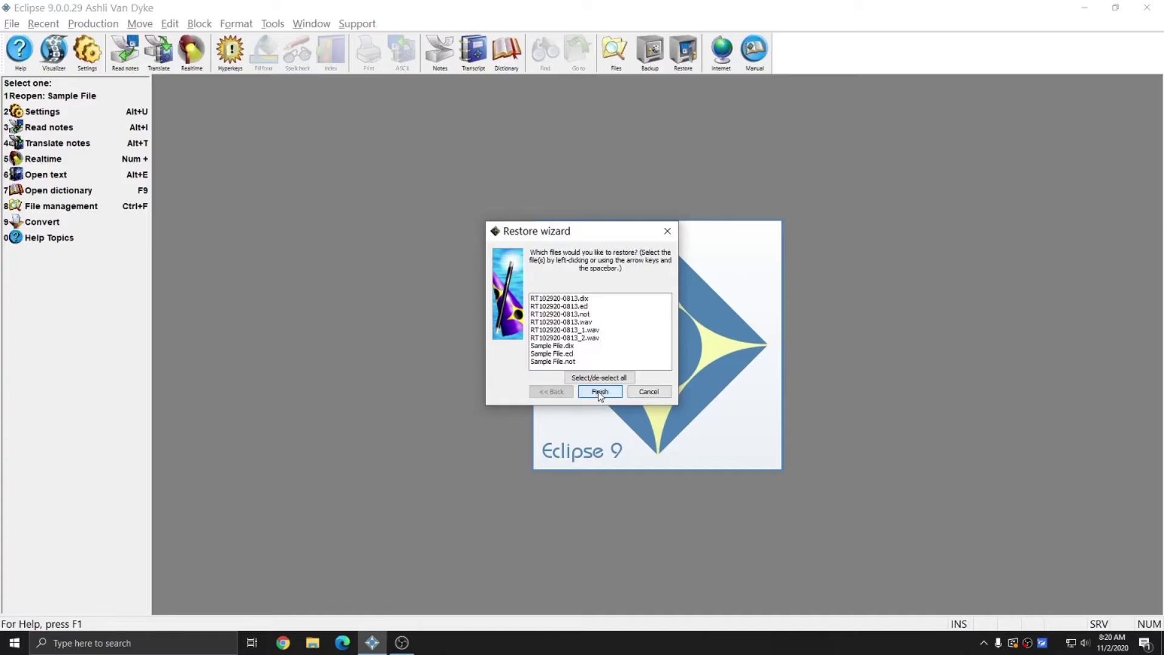
click(619, 298)
drag(555, 312, 556, 356)
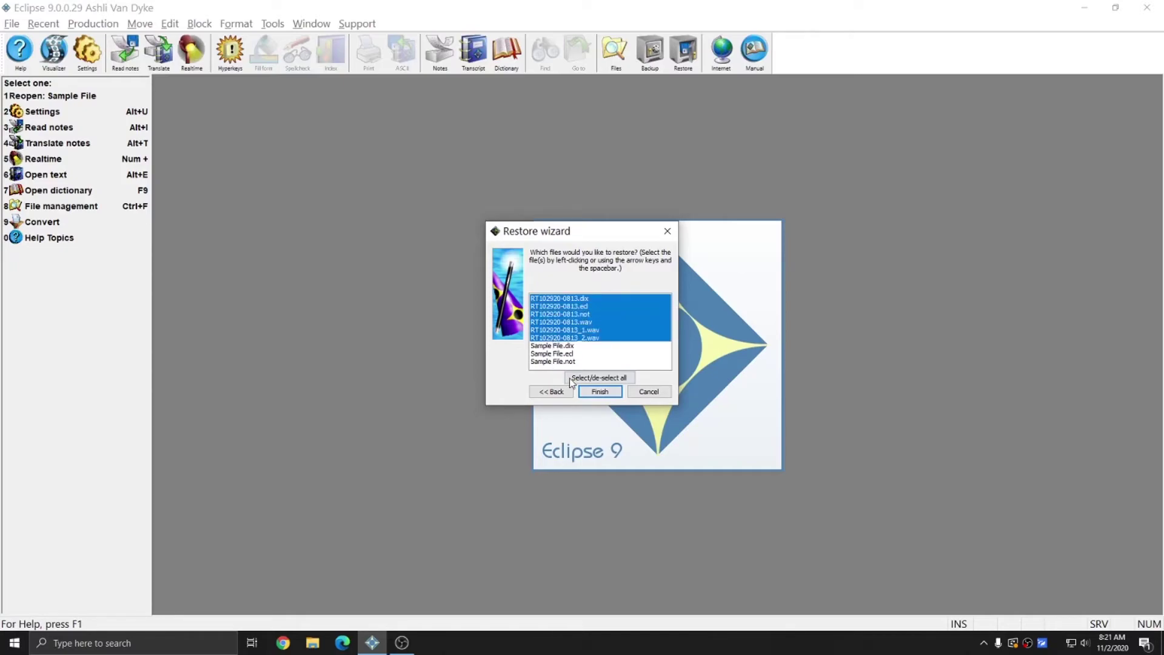
click(583, 378)
click(591, 379)
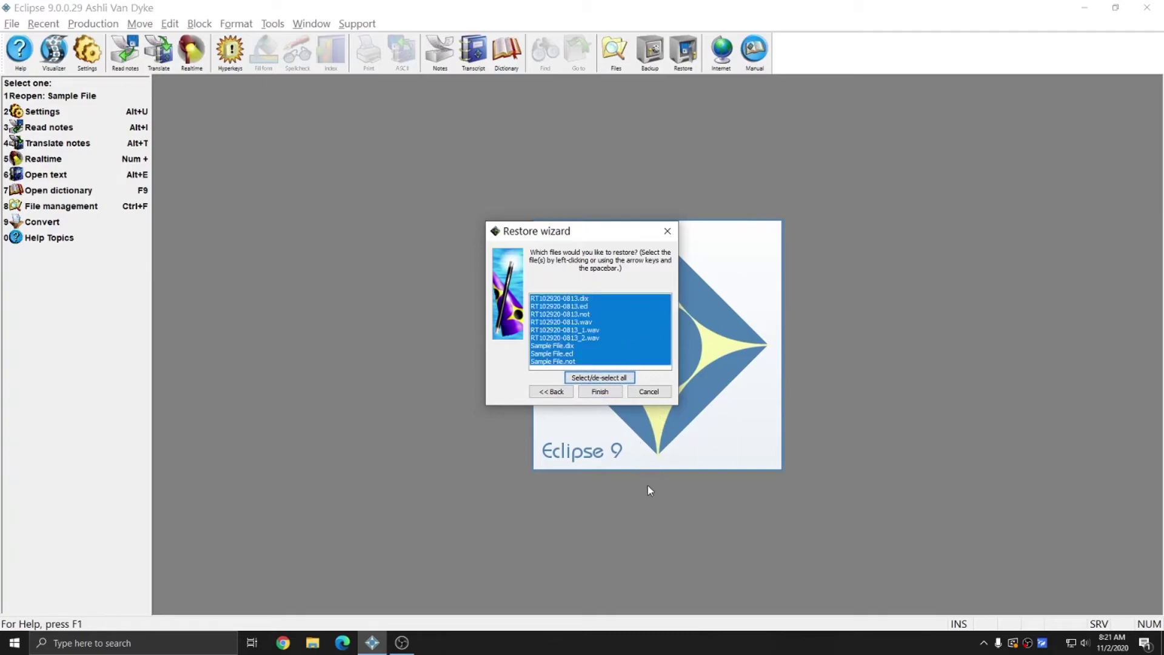
click(592, 393)
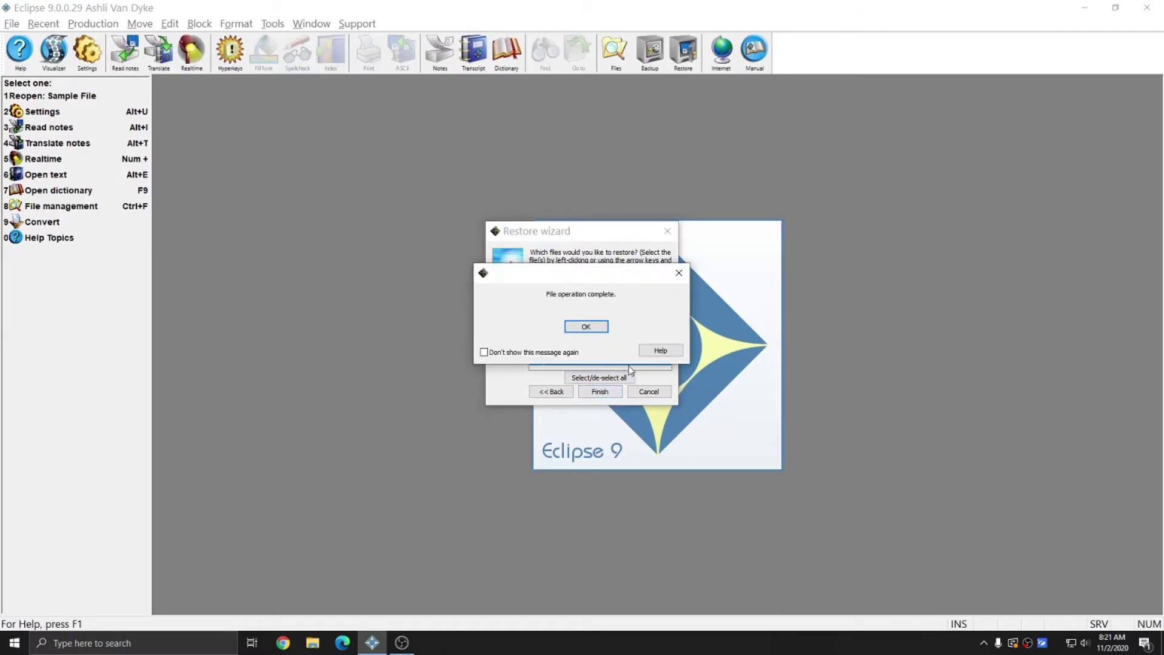
click(585, 329)
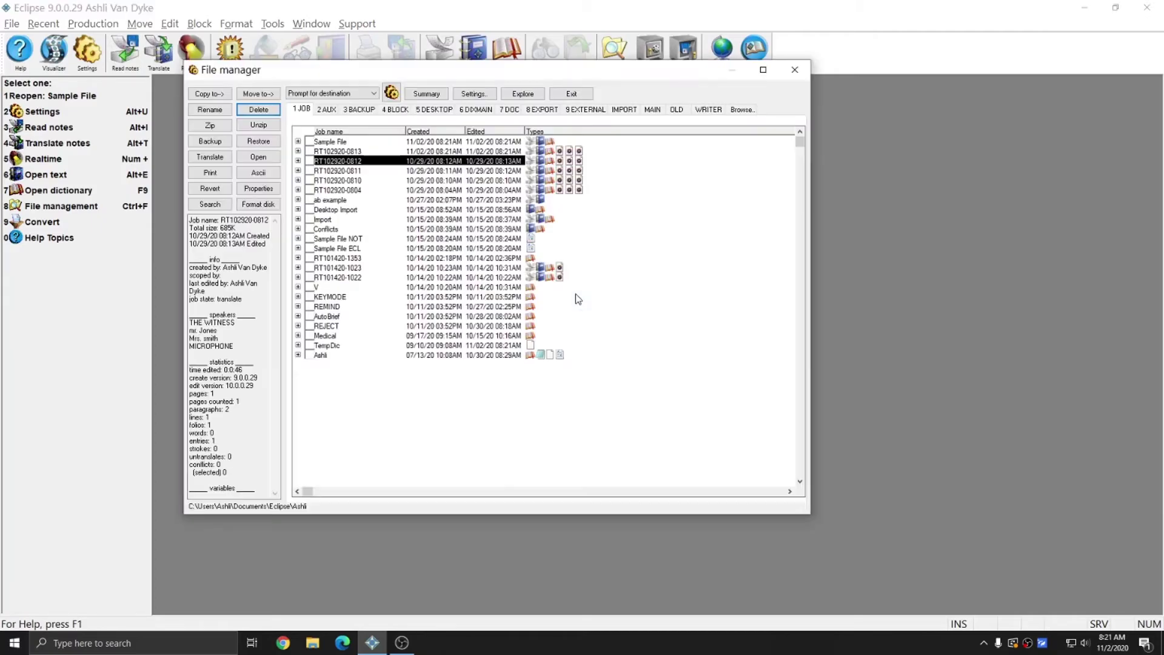
click(313, 151)
click(309, 151)
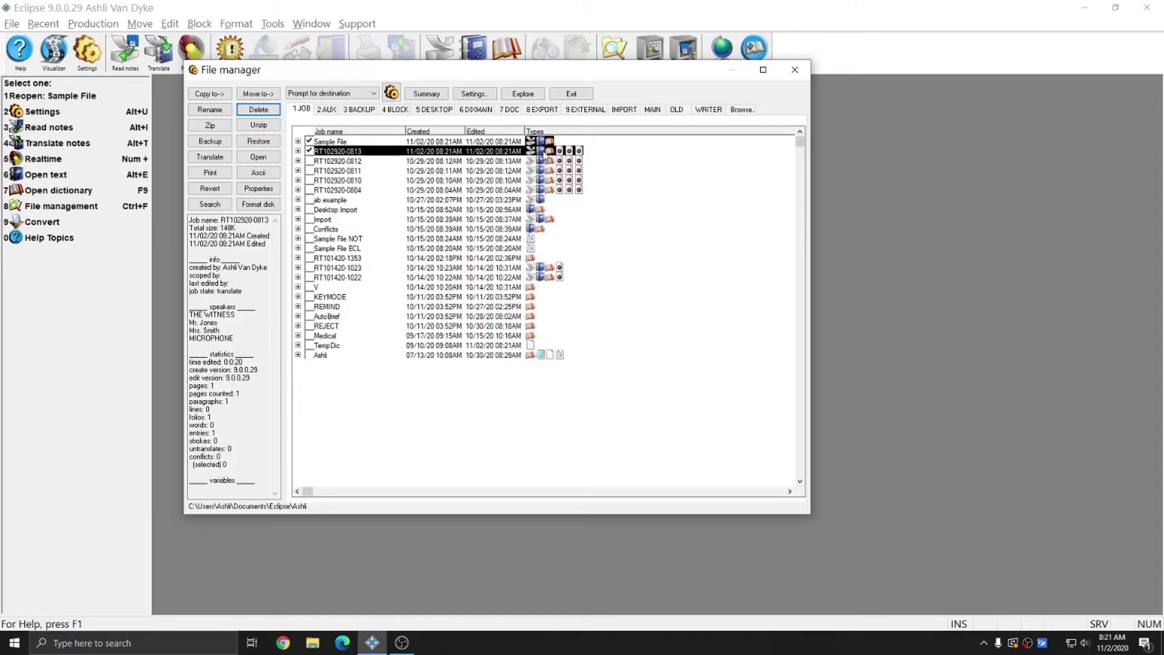
Open the user's .dix main dictionary with F9, delete all 59,130 entries, and close it
click(551, 92)
key(F9)
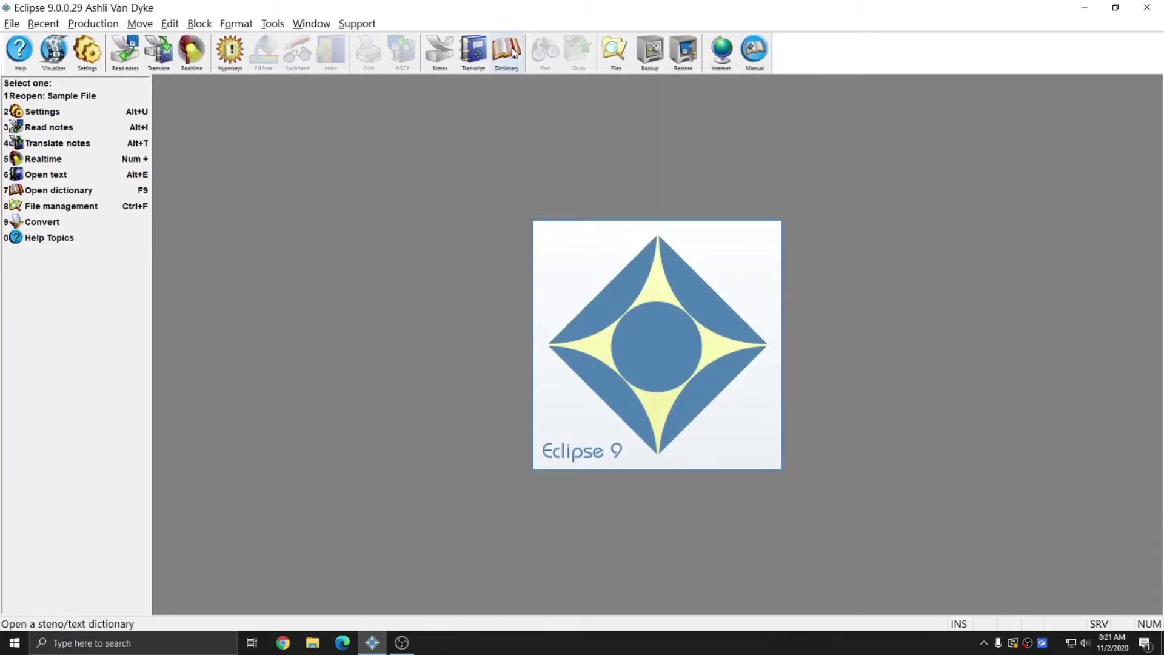
key(Return)
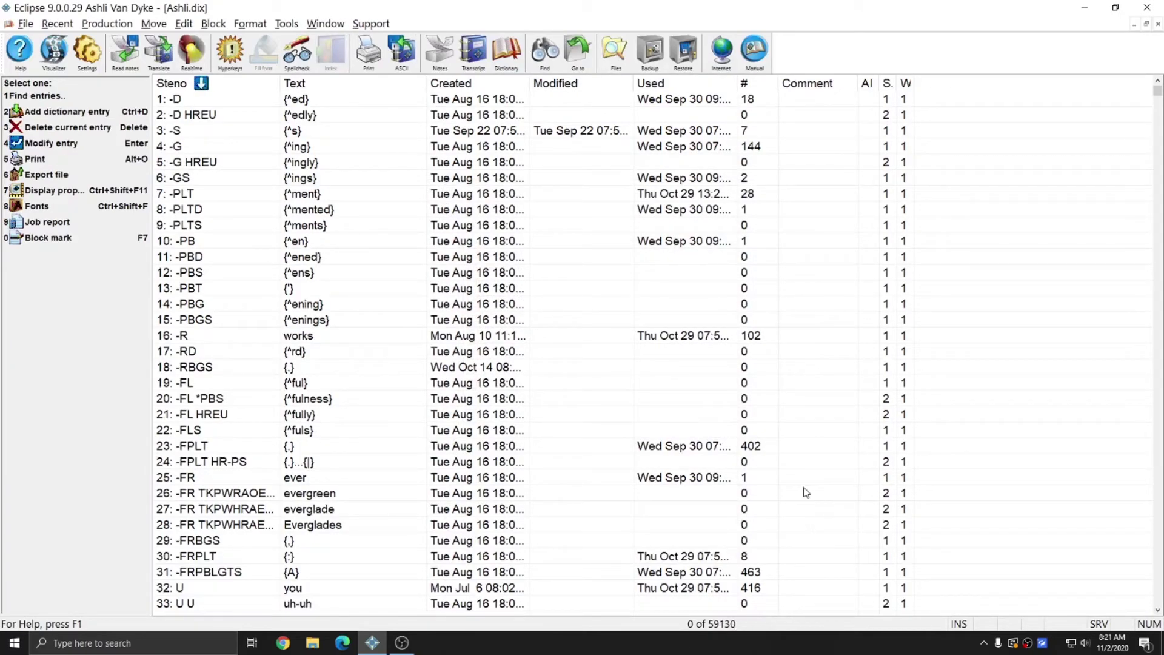
key(ctrl+a)
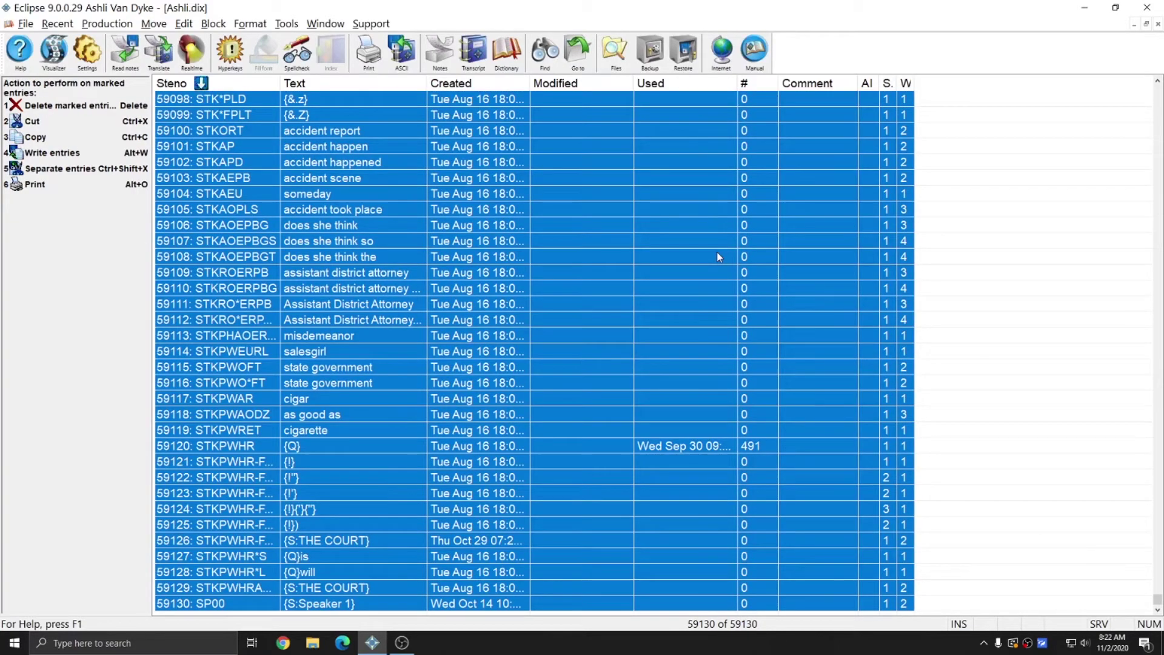
key(Delete)
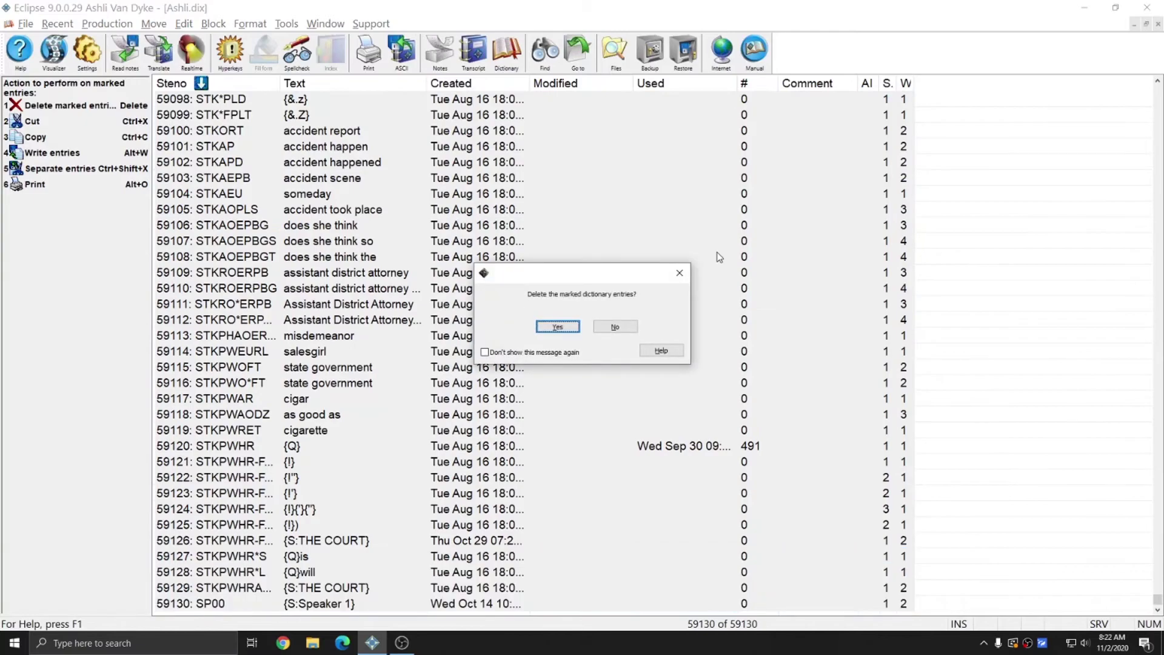
click(561, 328)
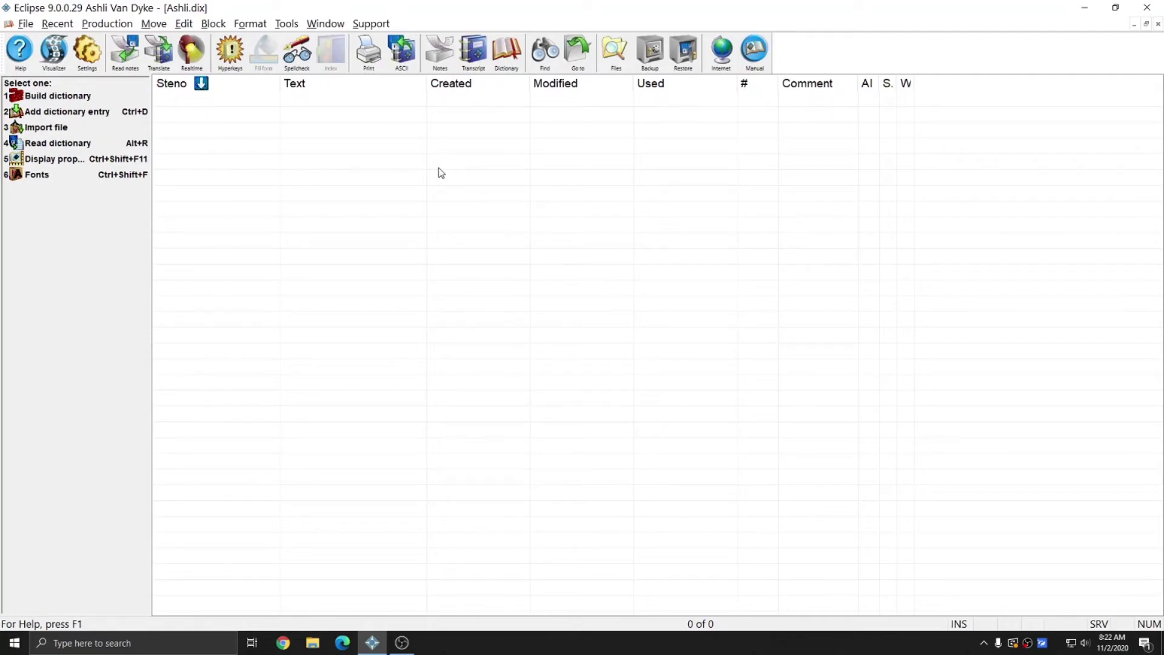
key(Escape)
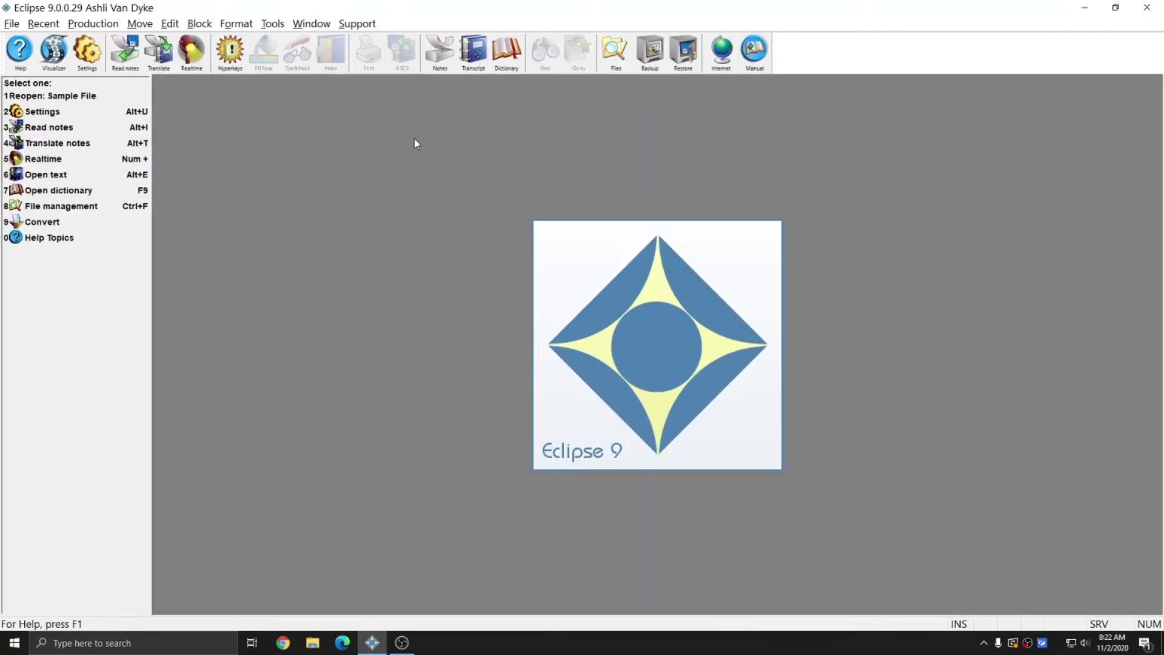
Restart Eclipse with the existing user profile and confirm the main dictionary still holds 0 entries
key(alt+F4)
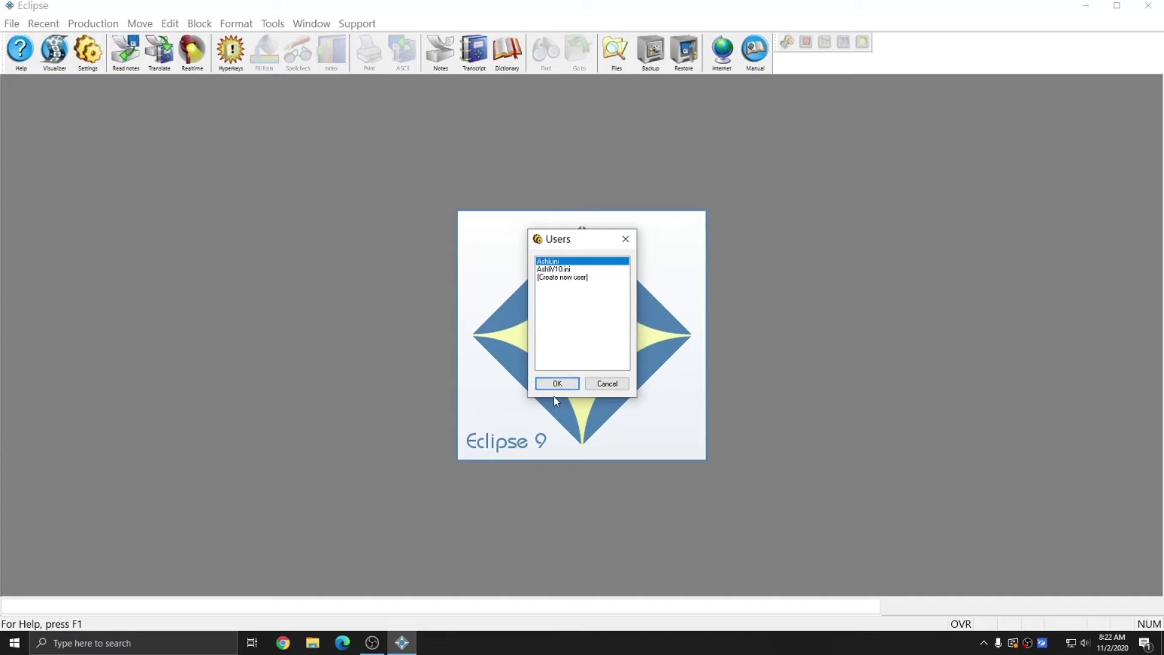
click(555, 384)
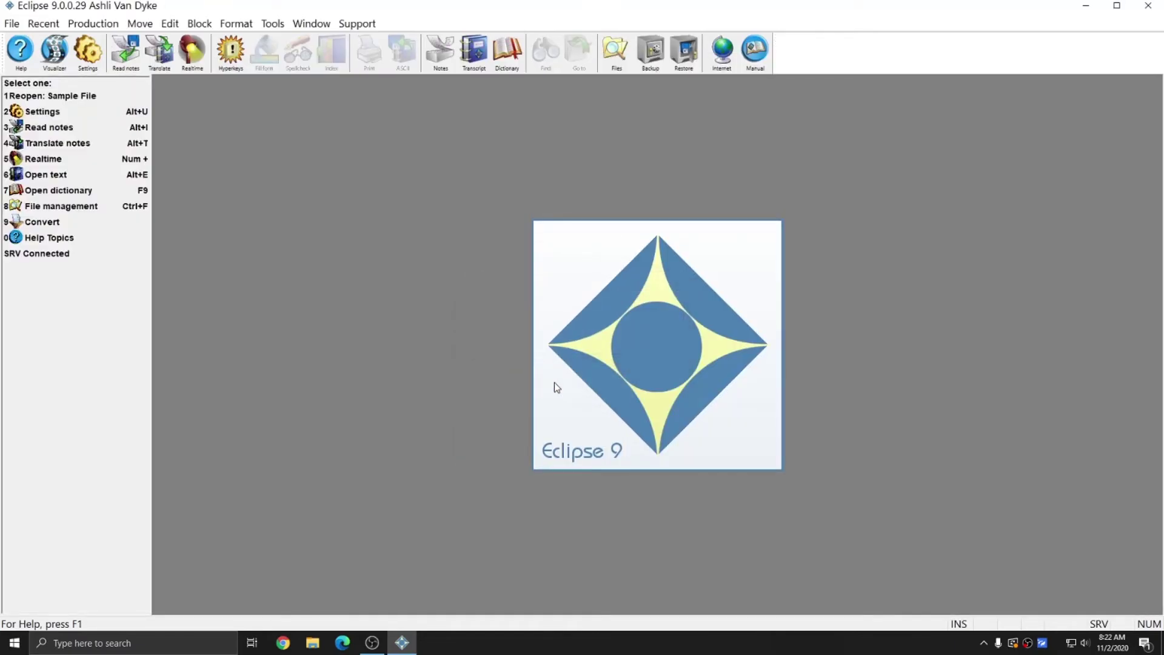
click(507, 51)
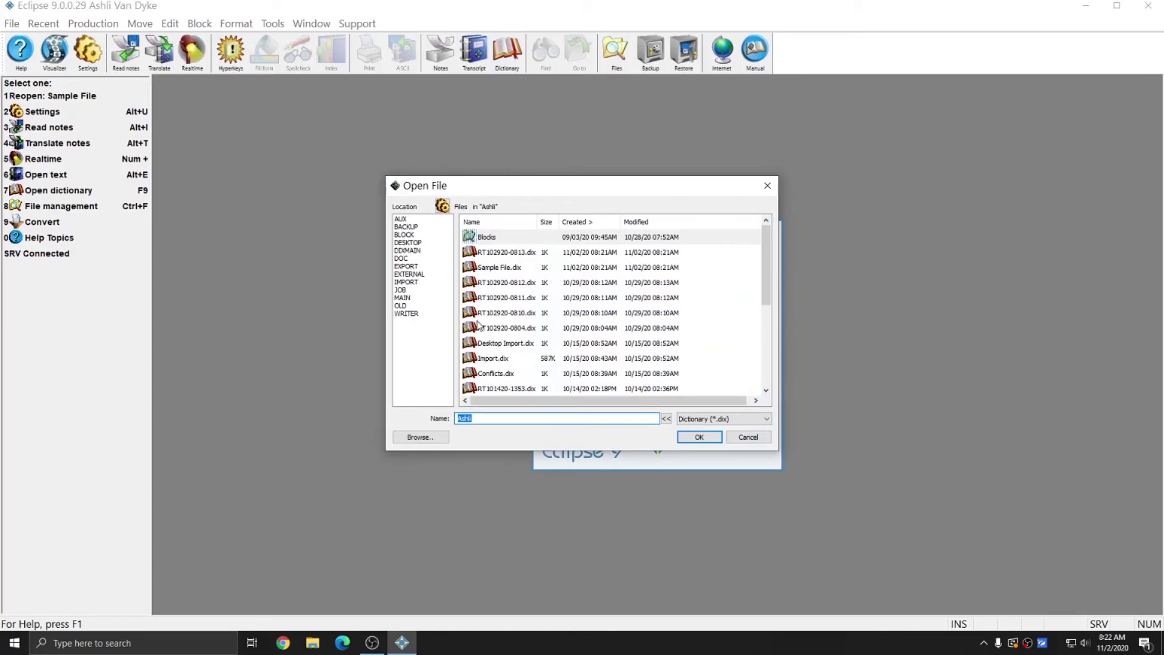
key(Return)
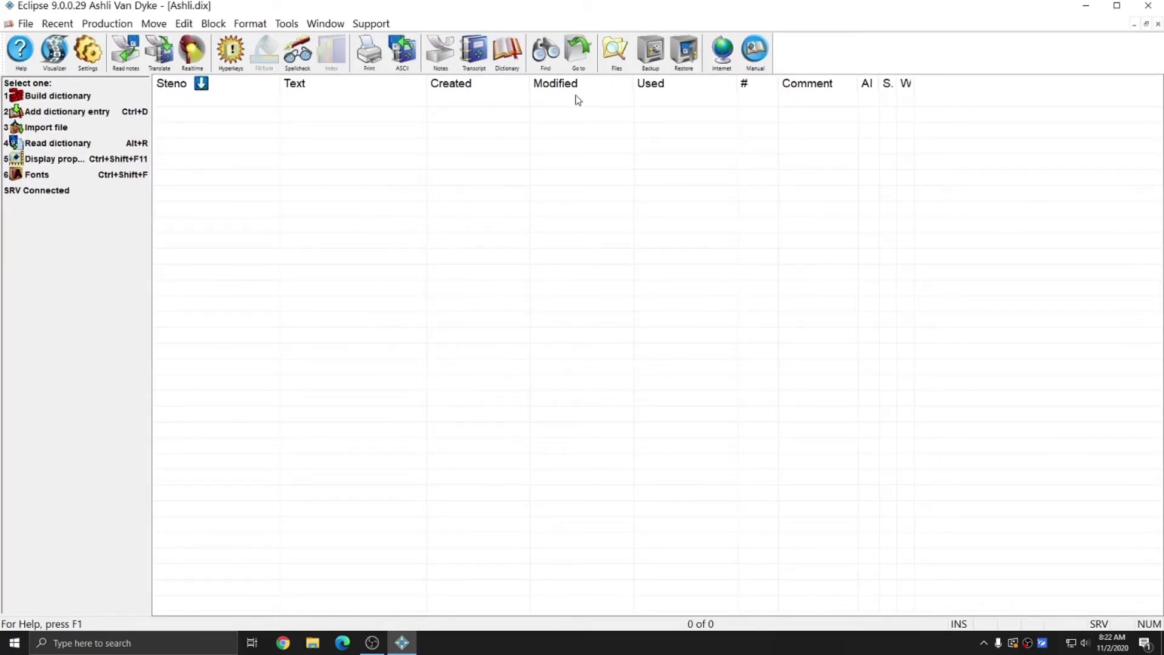
key(Escape)
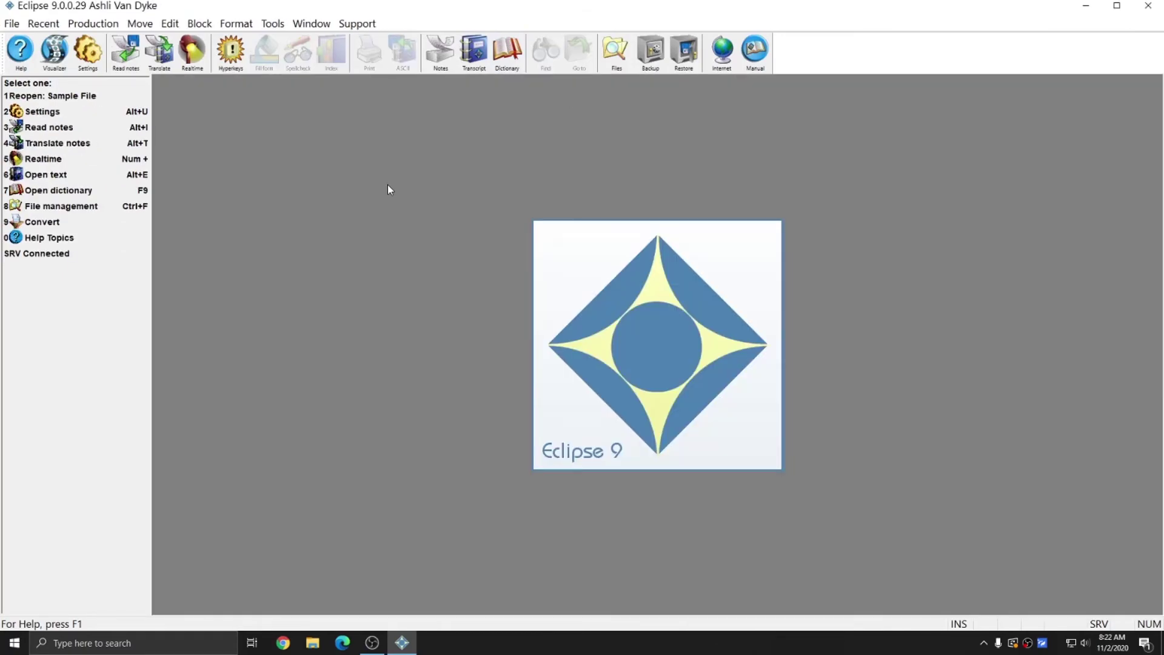
click(272, 23)
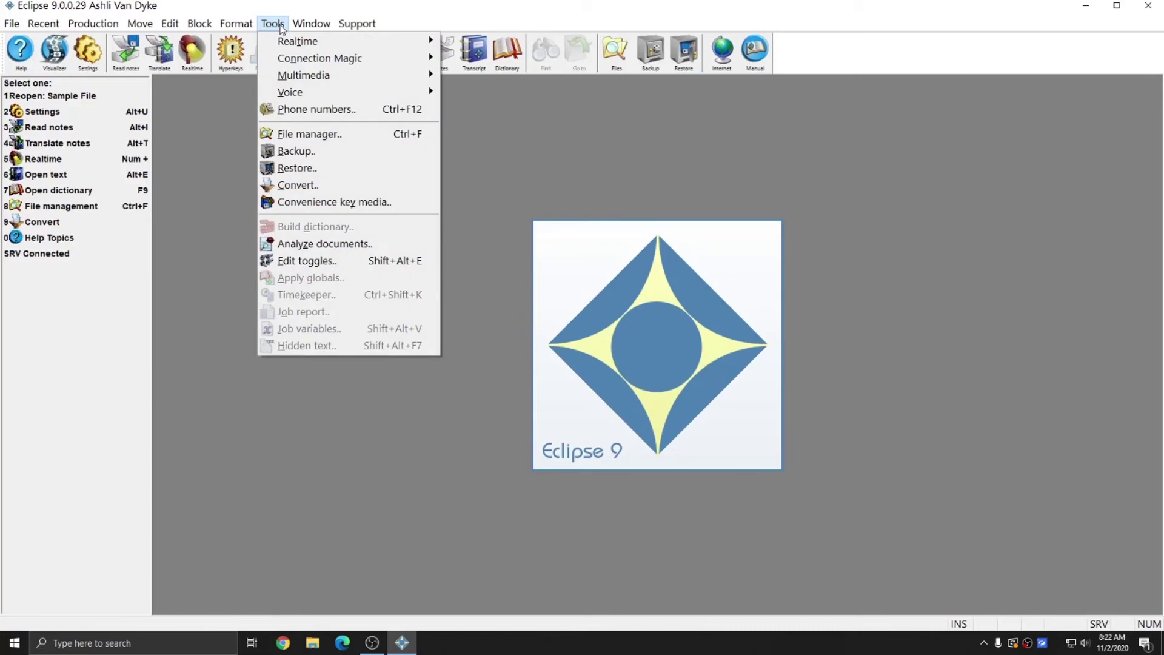
Restore the .dix dictionary from the removable drive (EXTERNAL) backup, overwriting the emptied copy
click(290, 168)
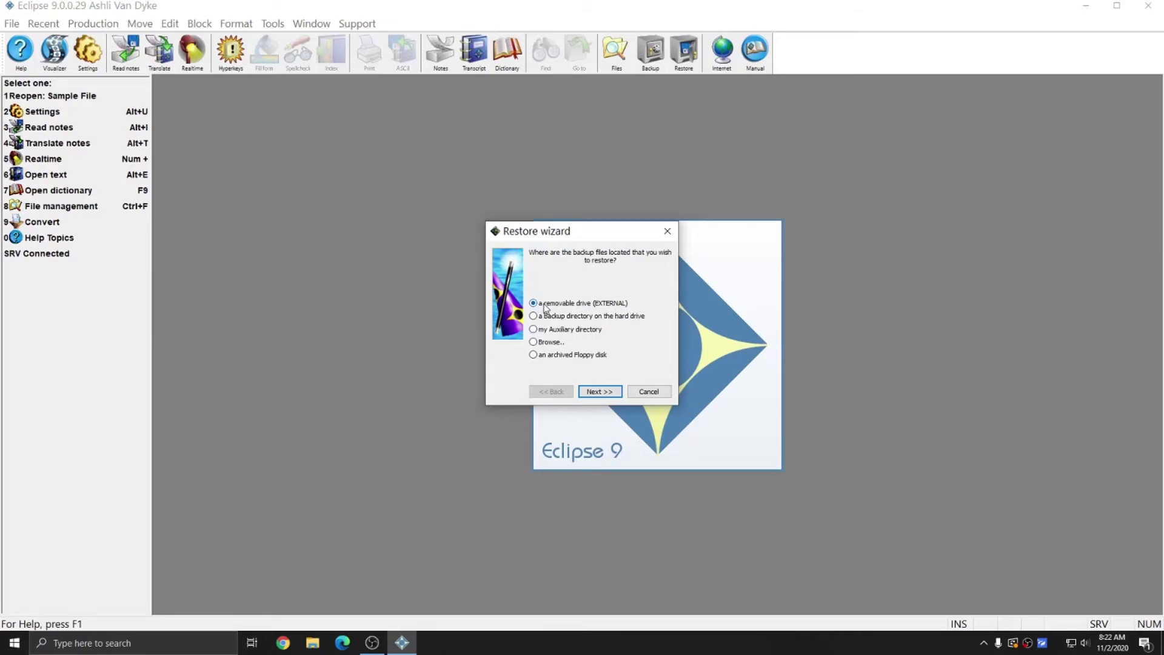
click(601, 393)
click(546, 299)
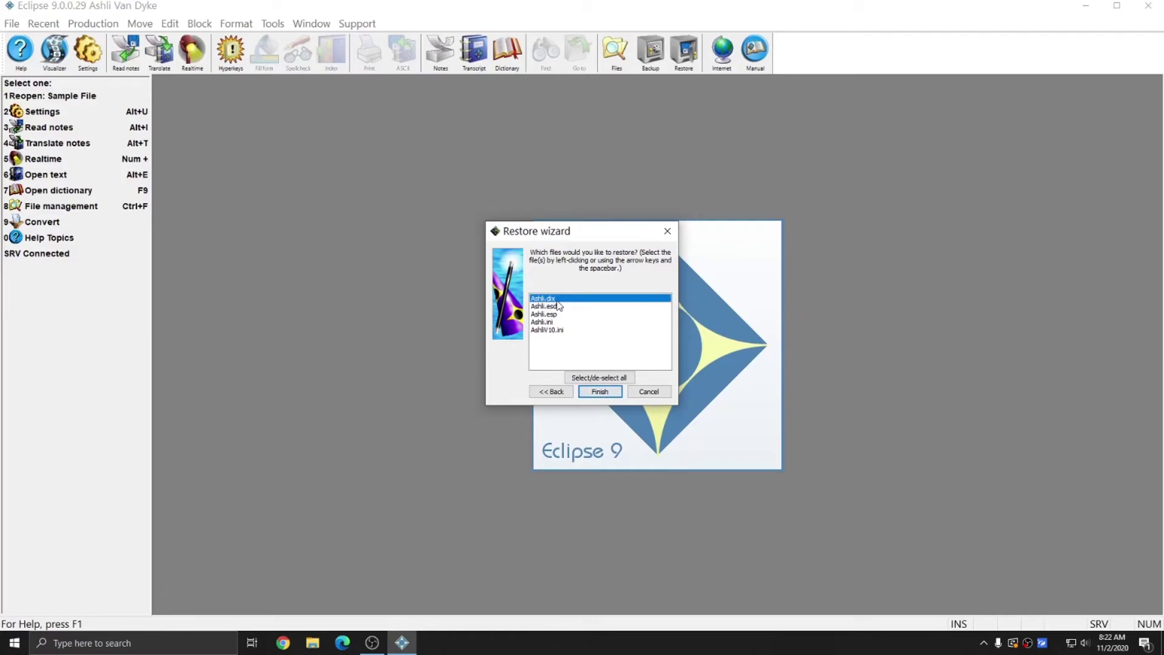
click(598, 393)
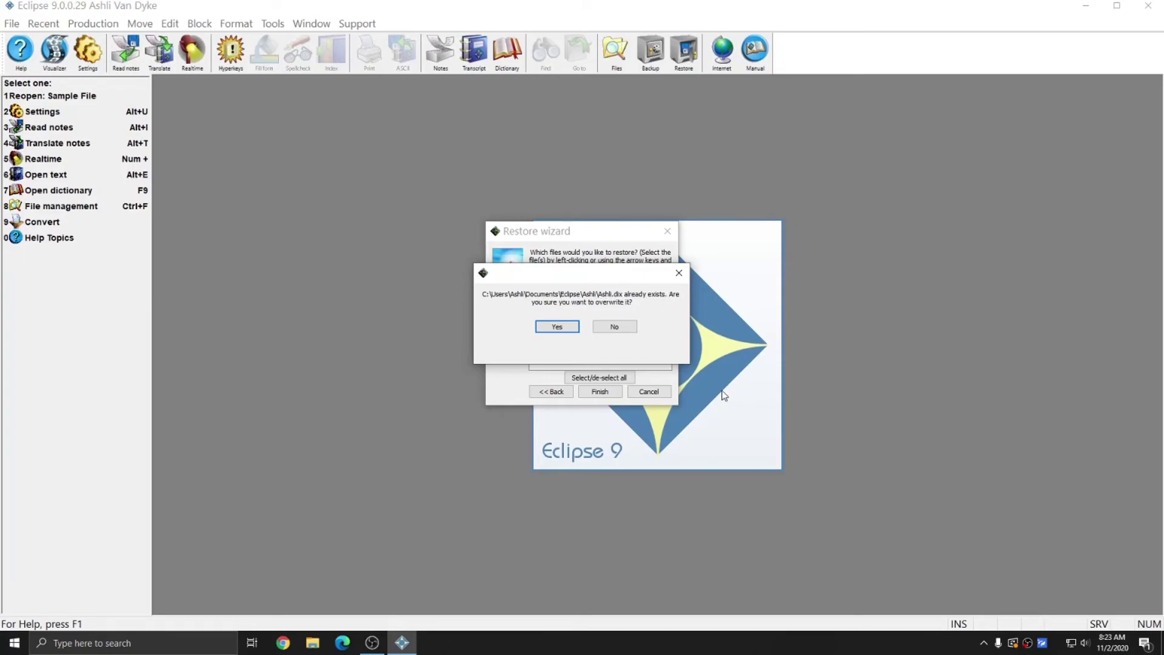
click(555, 328)
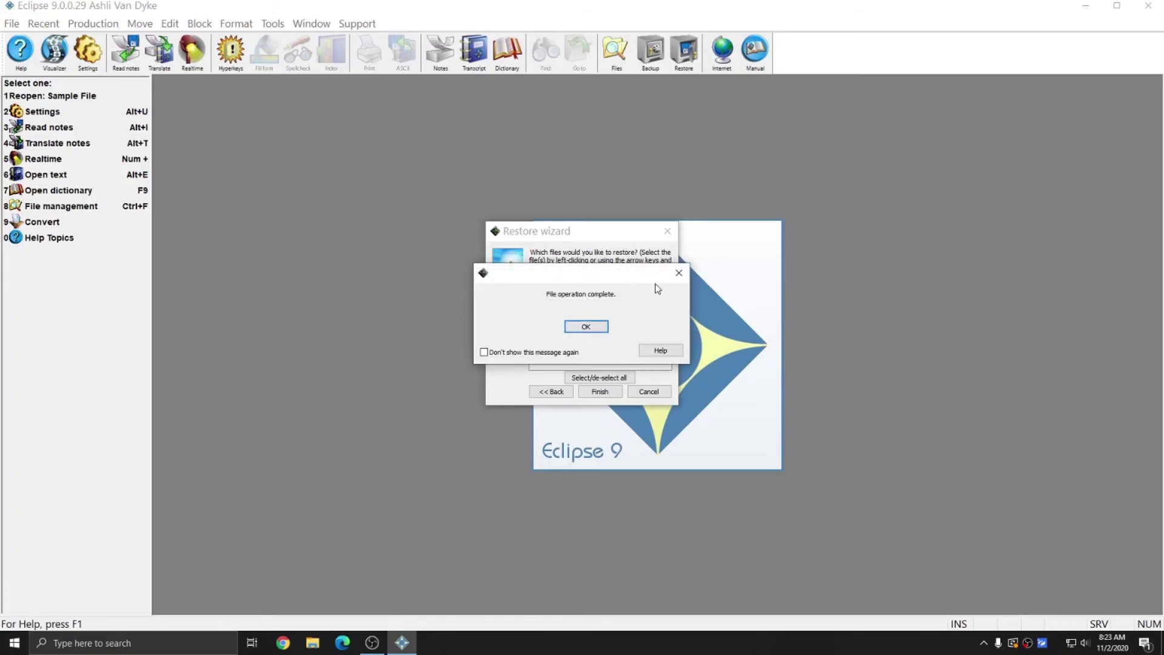
click(586, 326)
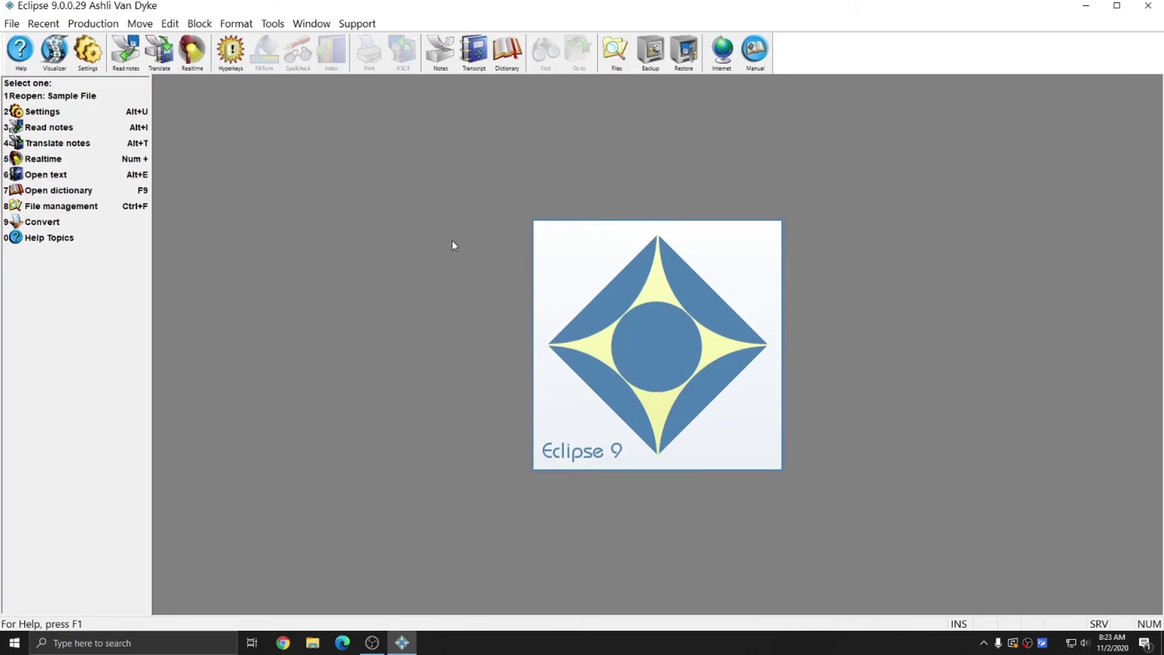
Reopen the restored main dictionary to verify it shows 59,130 entries, then close it
click(502, 66)
double_click(466, 263)
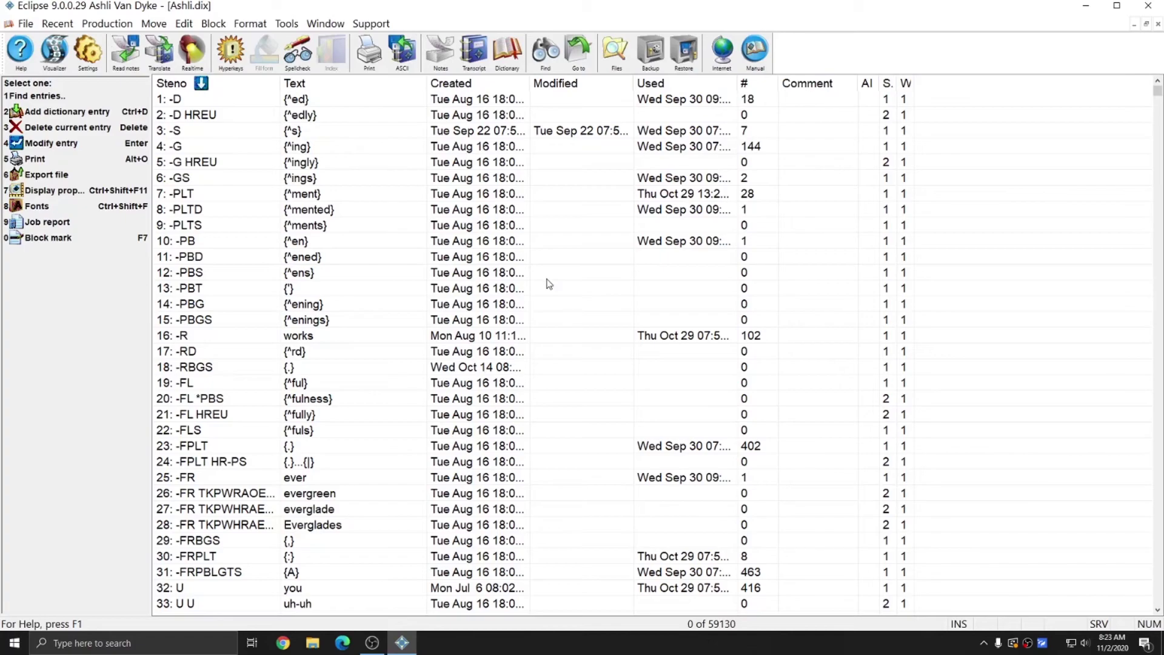
key(Escape)
click(273, 23)
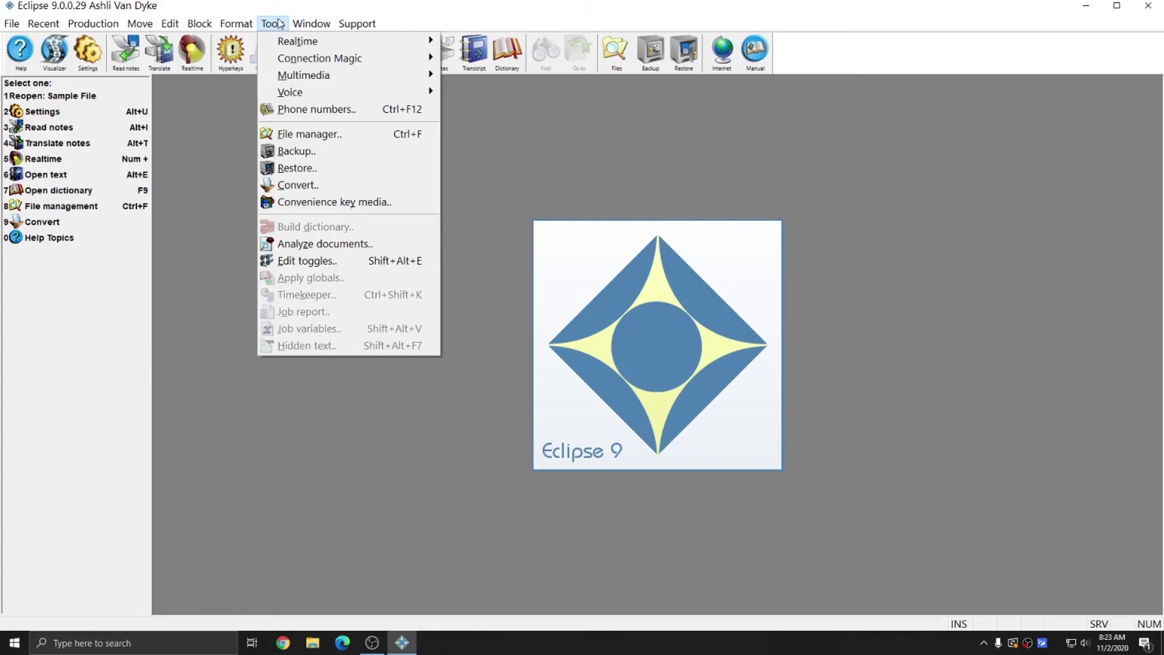
click(280, 25)
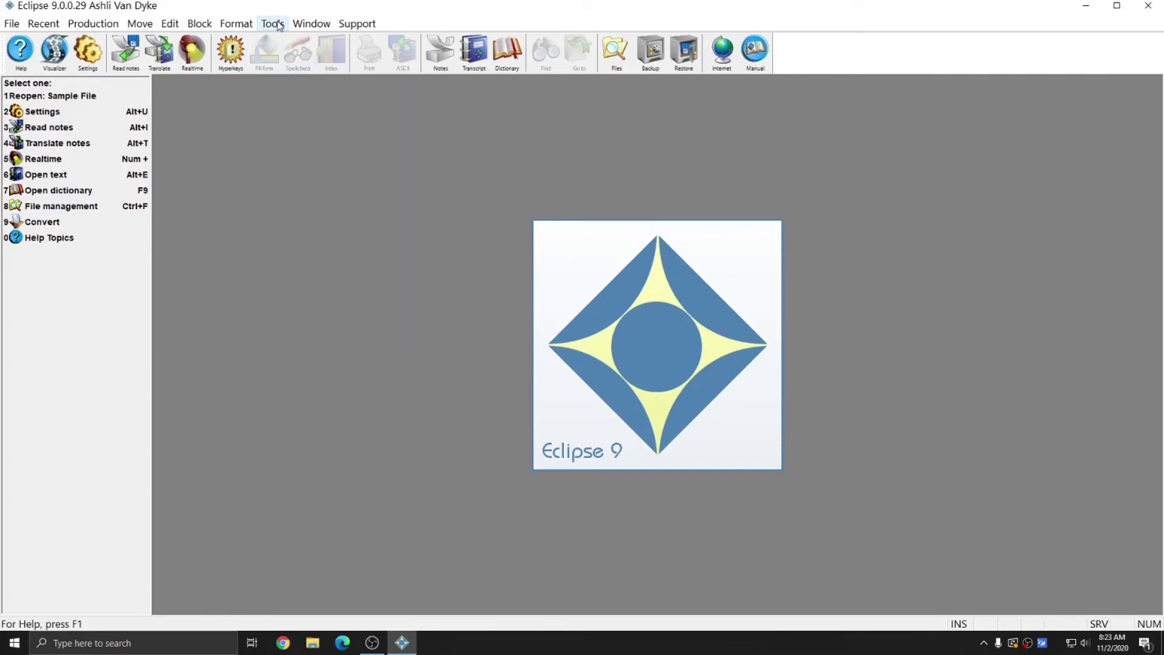
click(280, 25)
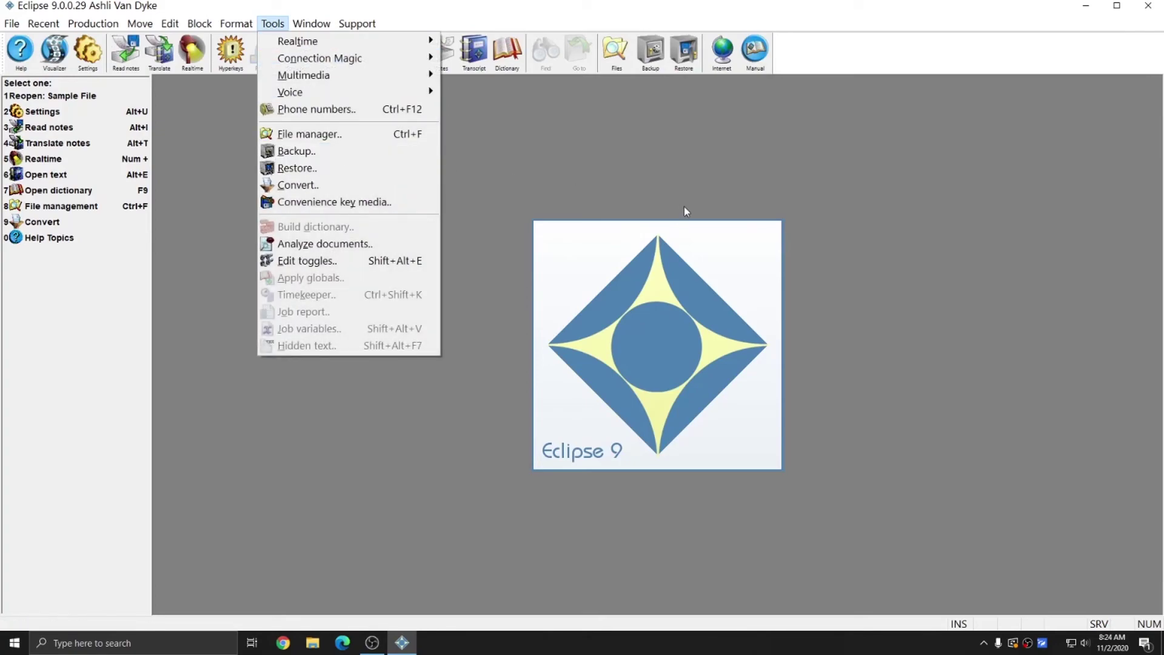
click(660, 219)
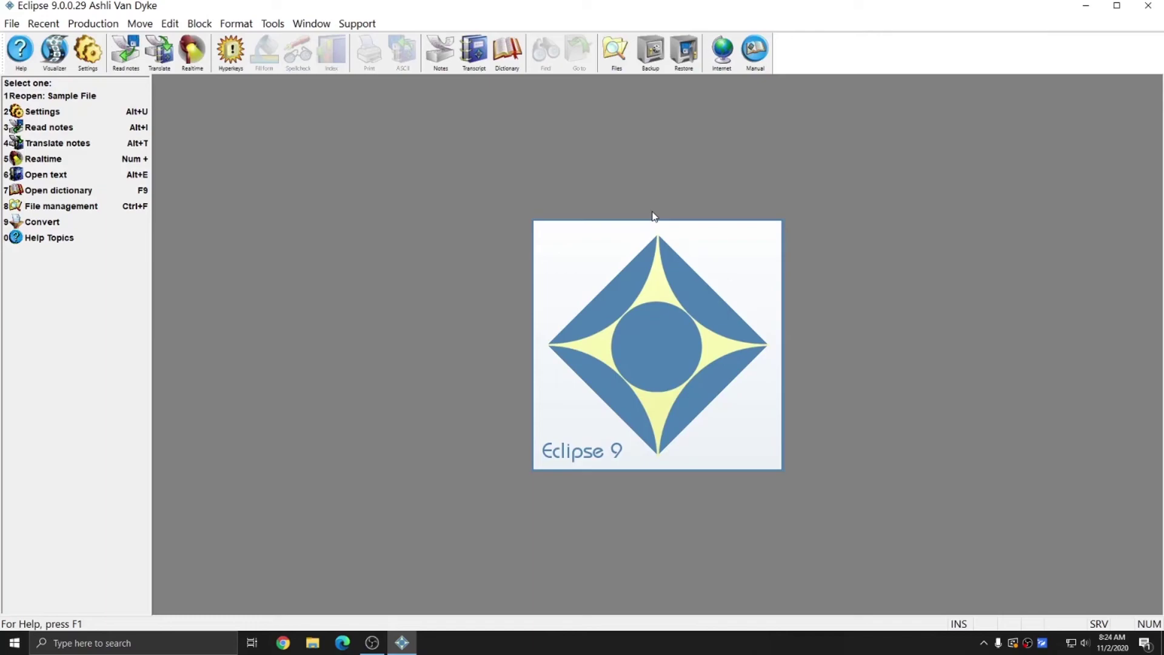